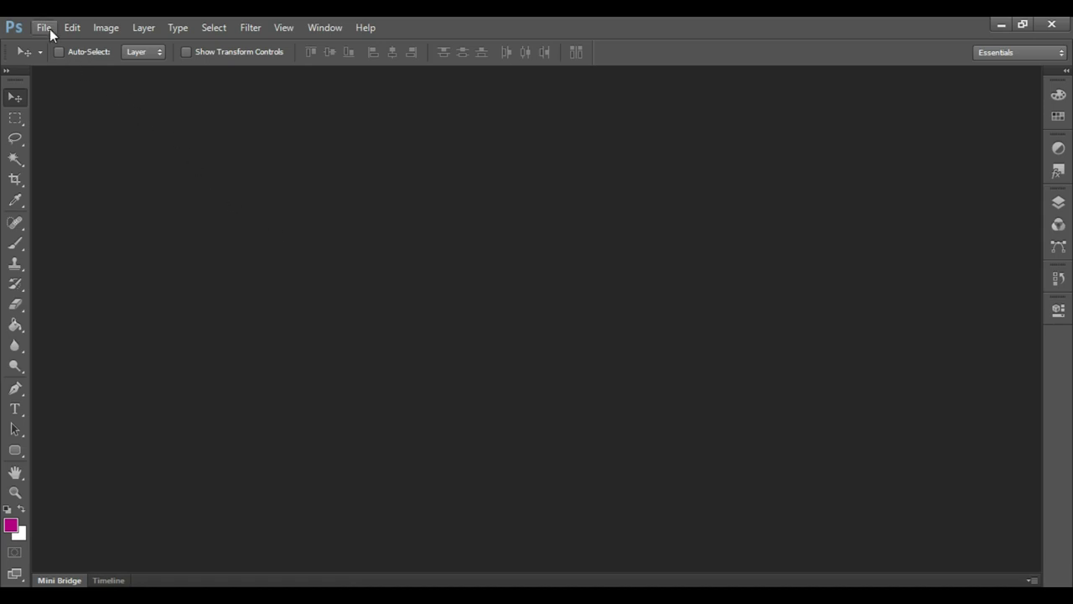
- Create Untitled-1, a blank white document of 1920 × 1080 pixels
{"action": "key", "text": "ctrl+n"}
{"action": "double_click", "coordinate": [496, 205]}
{"action": "type", "text": "1920"}
{"action": "left_click", "coordinate": [492, 228]}
{"action": "double_click", "coordinate": [492, 228]}
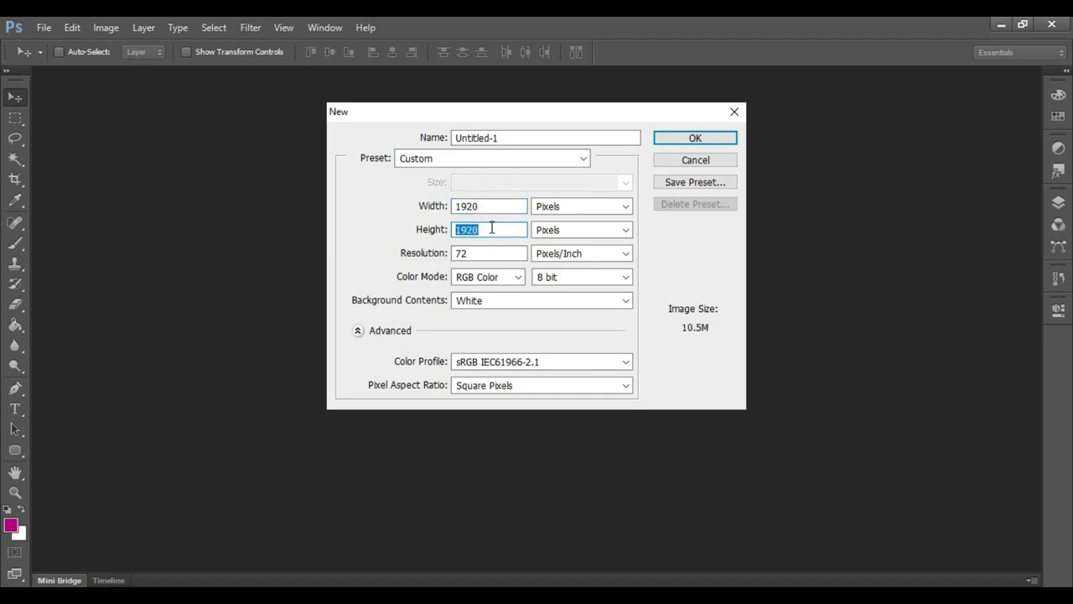
{"action": "type", "text": "1080"}
{"action": "key", "text": "Return"}
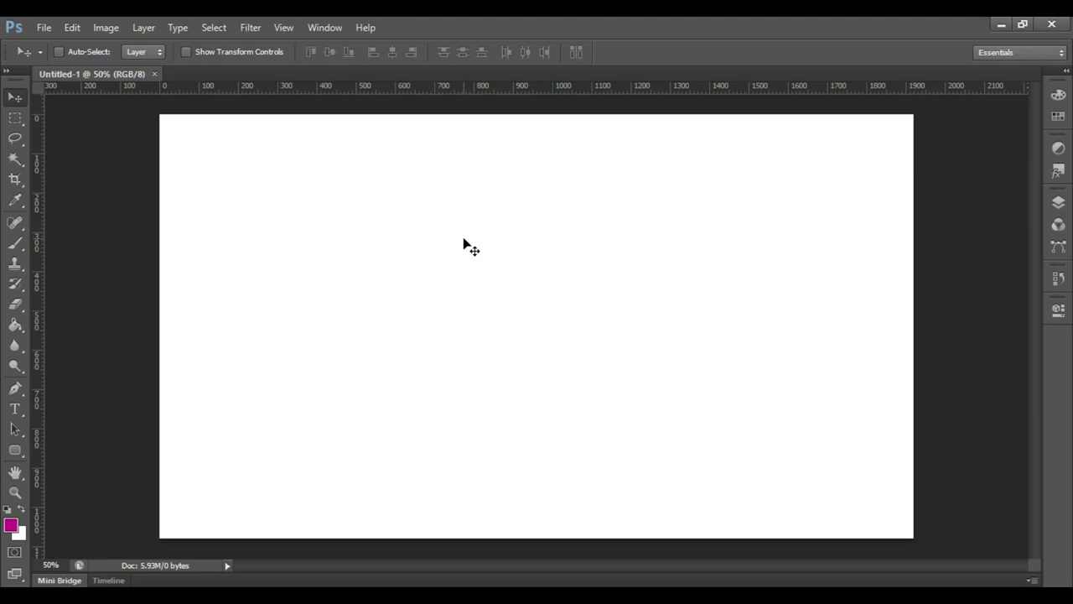
- Draw a 538×156 px magenta pill with 100 px radius and show an enlarged Layers panel
{"action": "key", "text": "u"}
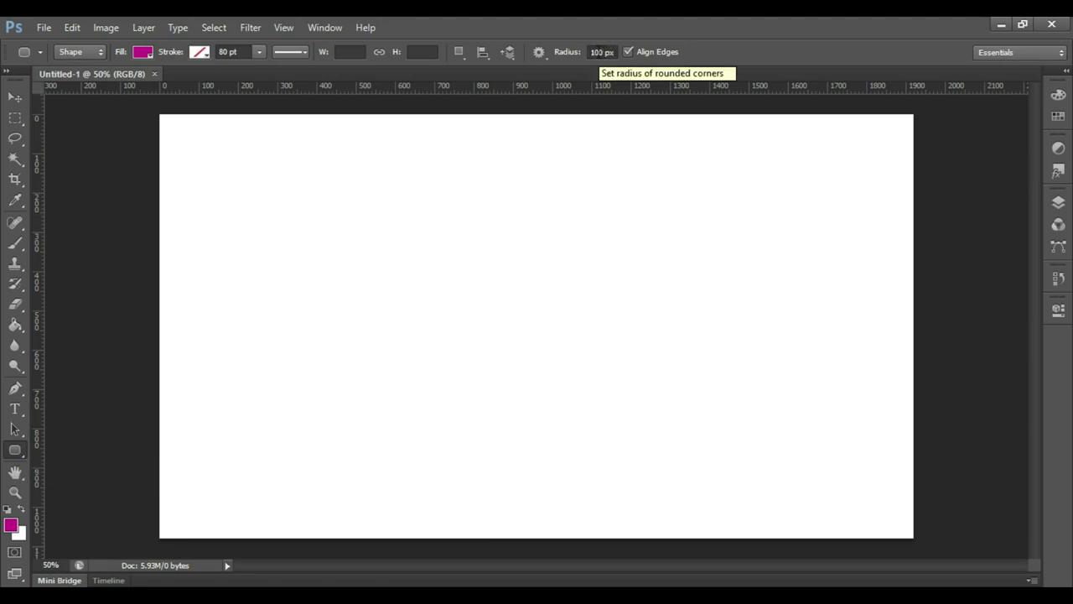
{"action": "mouse_move", "coordinate": [409, 184]}
{"action": "left_mouse_down"}
{"action": "mouse_move", "coordinate": [678, 249]}
{"action": "mouse_move", "coordinate": [620, 244]}
{"action": "left_mouse_up"}
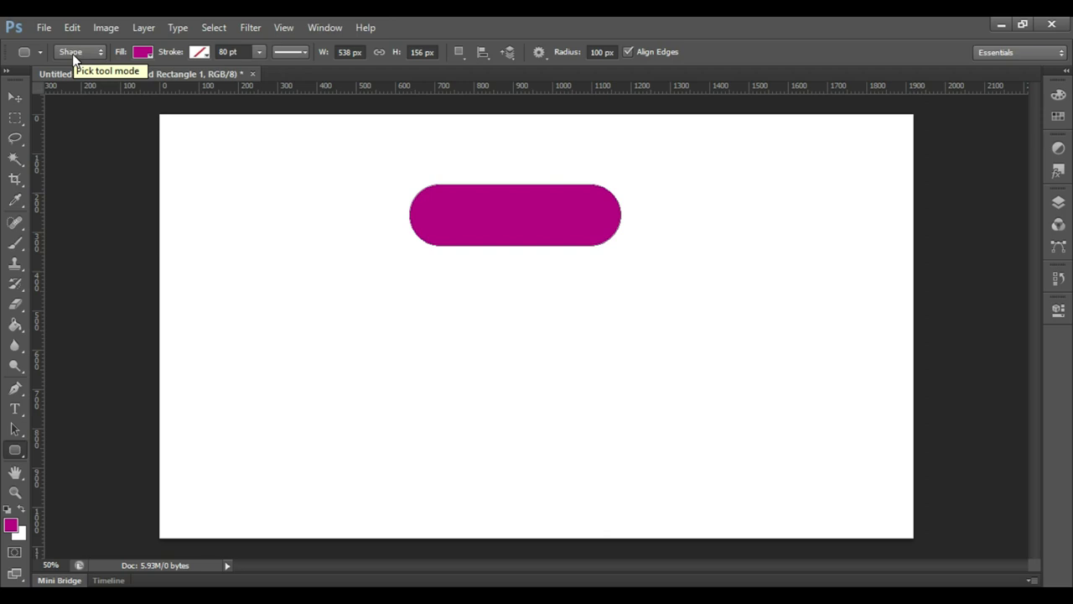
{"action": "left_click", "coordinate": [20, 99]}
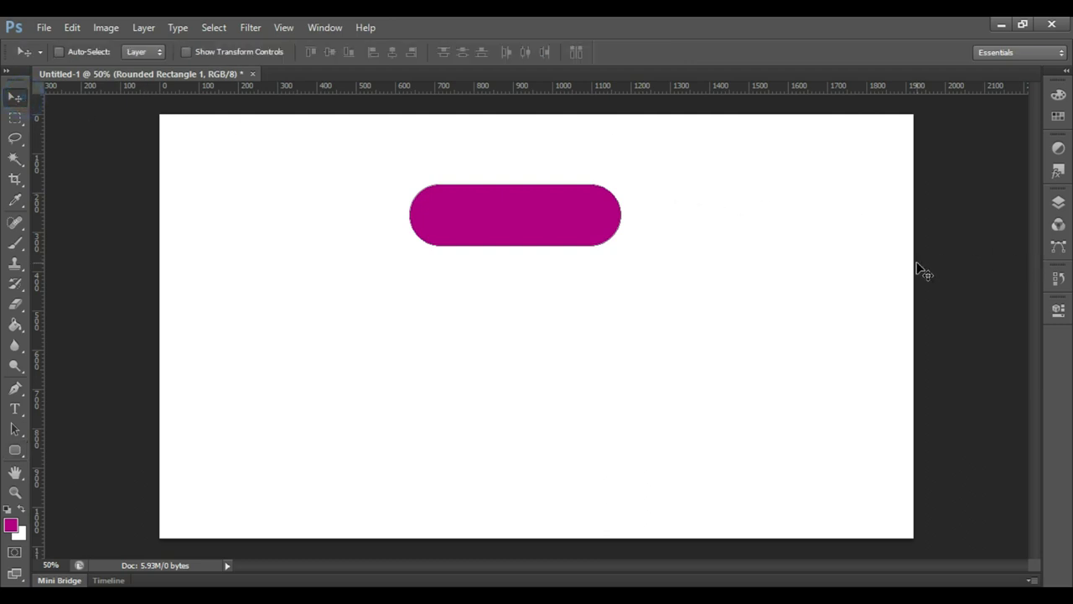
{"action": "key", "text": "F7"}
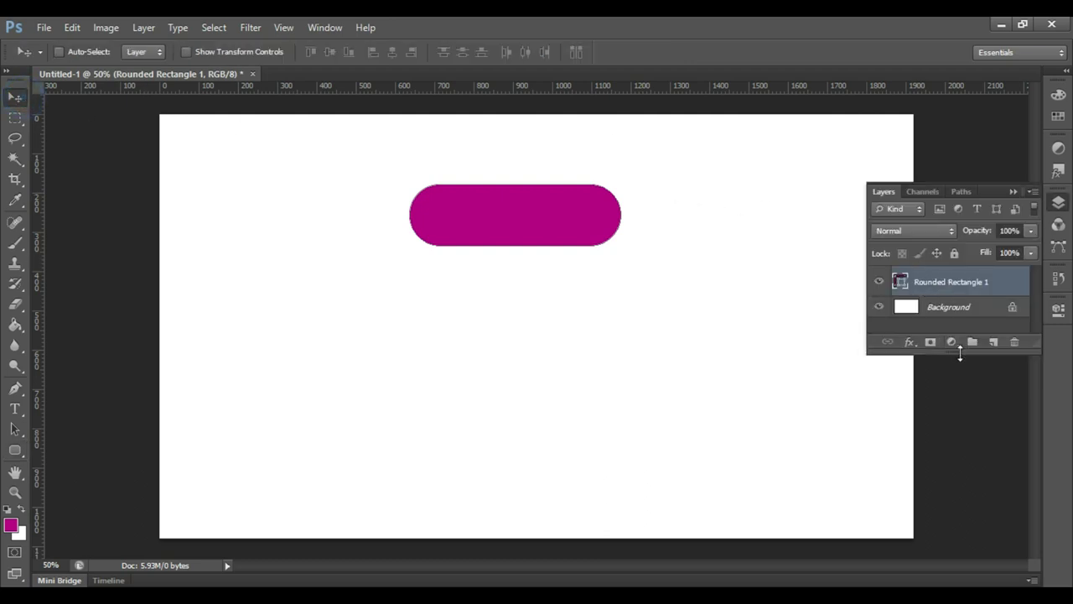
{"action": "left_click_drag", "start_coordinate": [960, 353], "coordinate": [960, 537]}
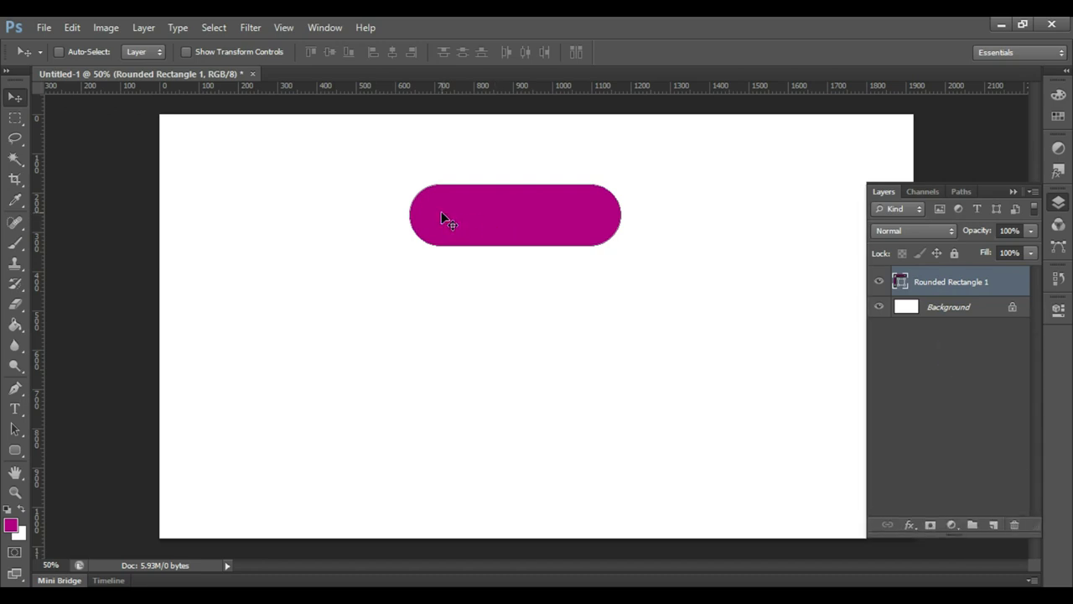
{"action": "key", "text": "u"}
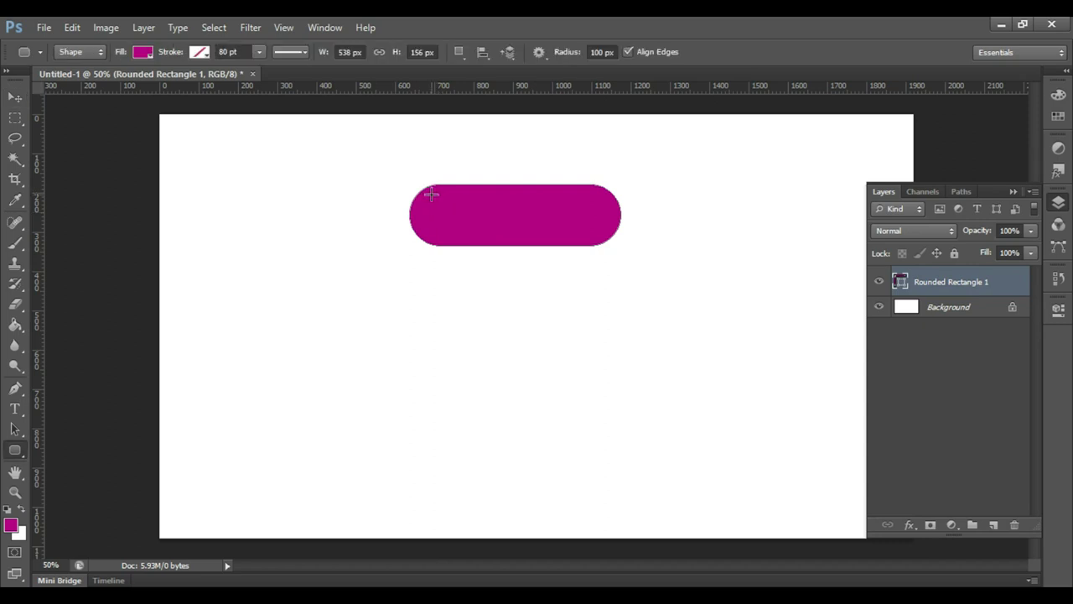
- Draw a slimmer rounded rectangle just inside the magenta pill
{"action": "left_click_drag", "start_coordinate": [431, 195], "coordinate": [609, 217]}
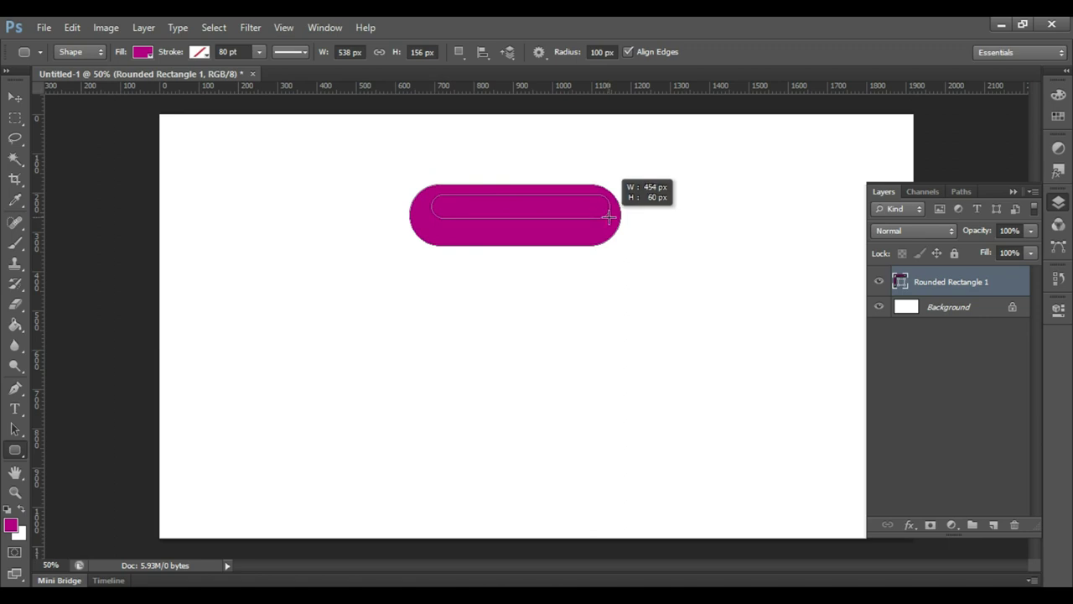
{"action": "left_click", "coordinate": [14, 97]}
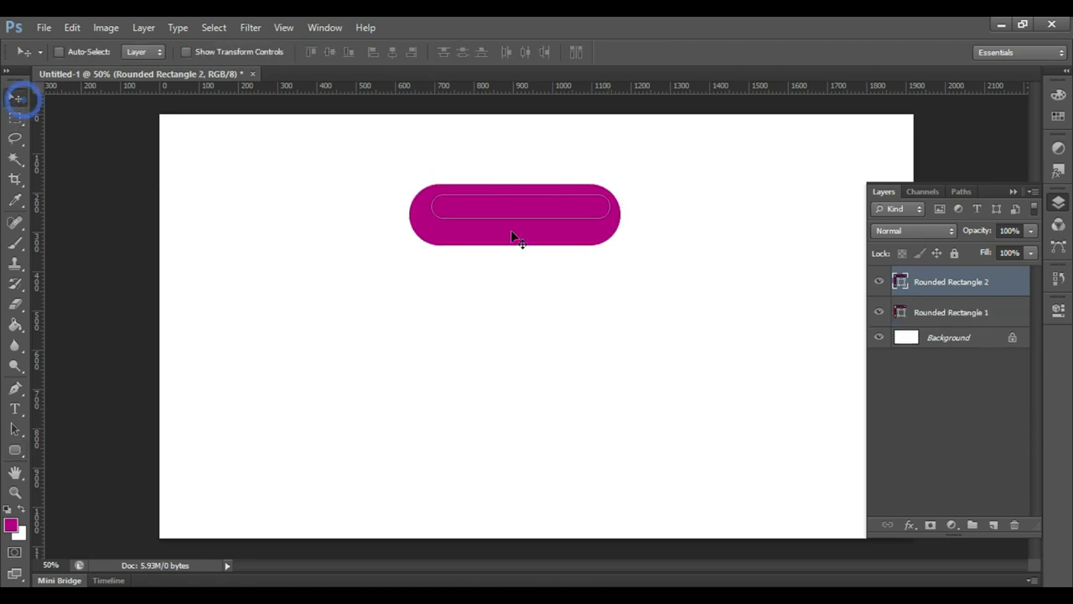
{"action": "left_click_drag", "start_coordinate": [577, 216], "coordinate": [571, 212]}
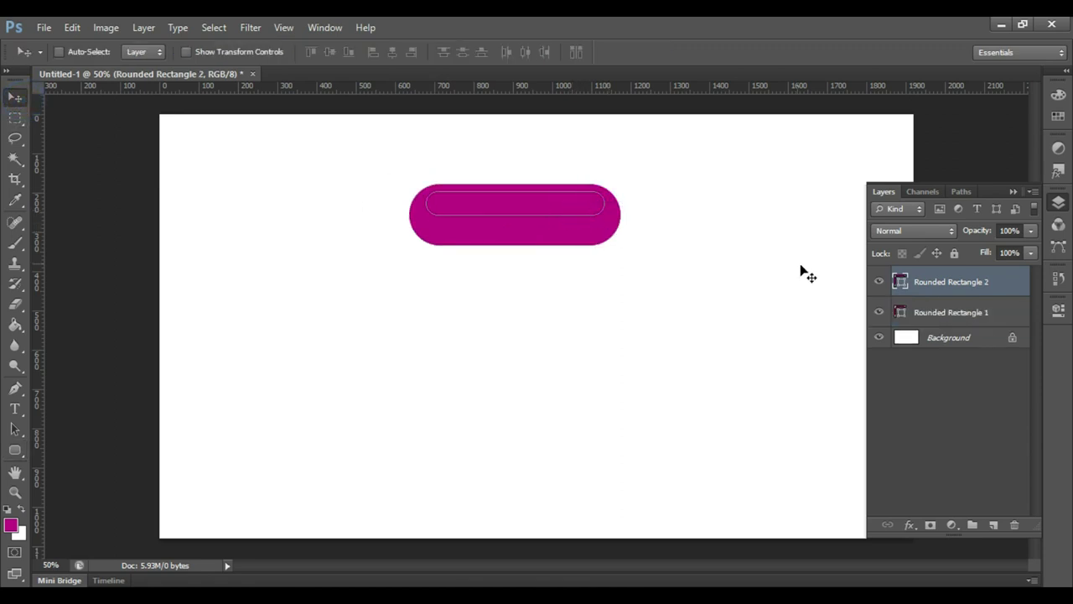
- Centre both rounded rectangles horizontally, lower them toward mid-canvas, and zoom to 100%
{"action": "left_click", "coordinate": [956, 339], "text": "shift"}
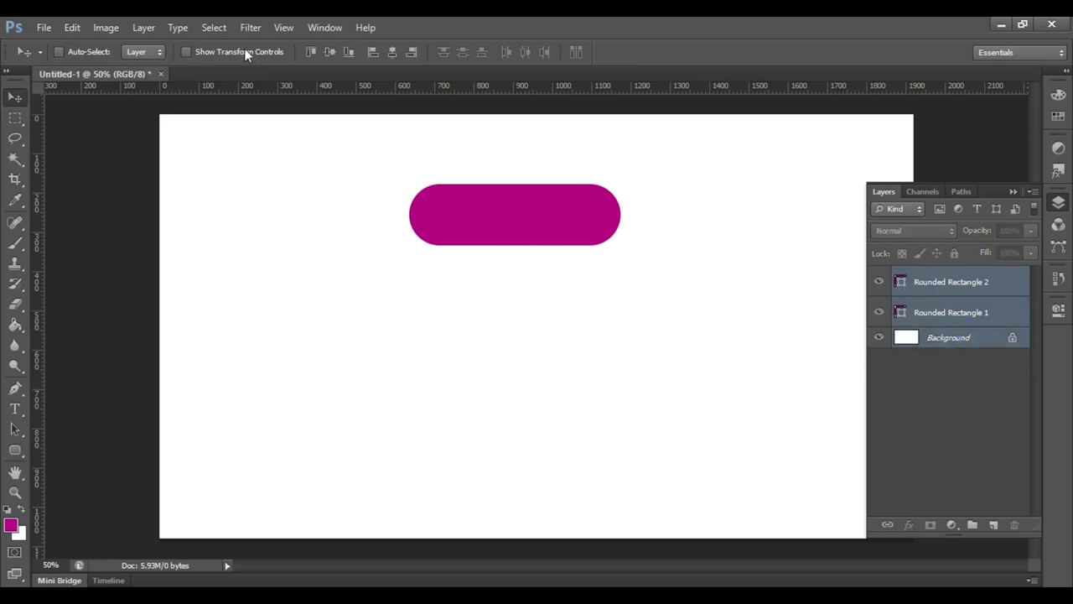
{"action": "left_click", "coordinate": [393, 53]}
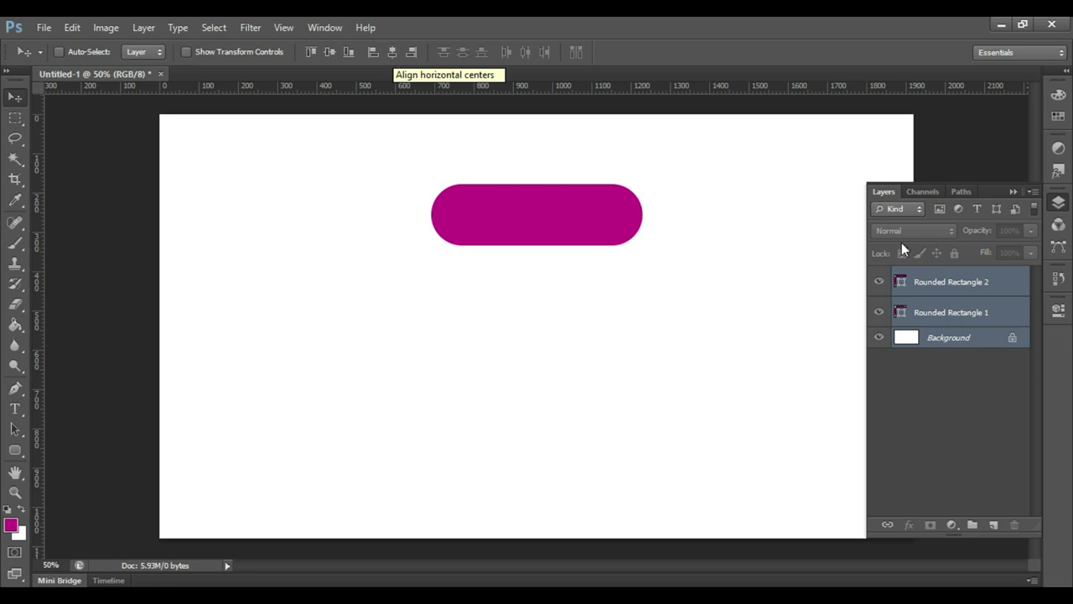
{"action": "left_click", "coordinate": [982, 285]}
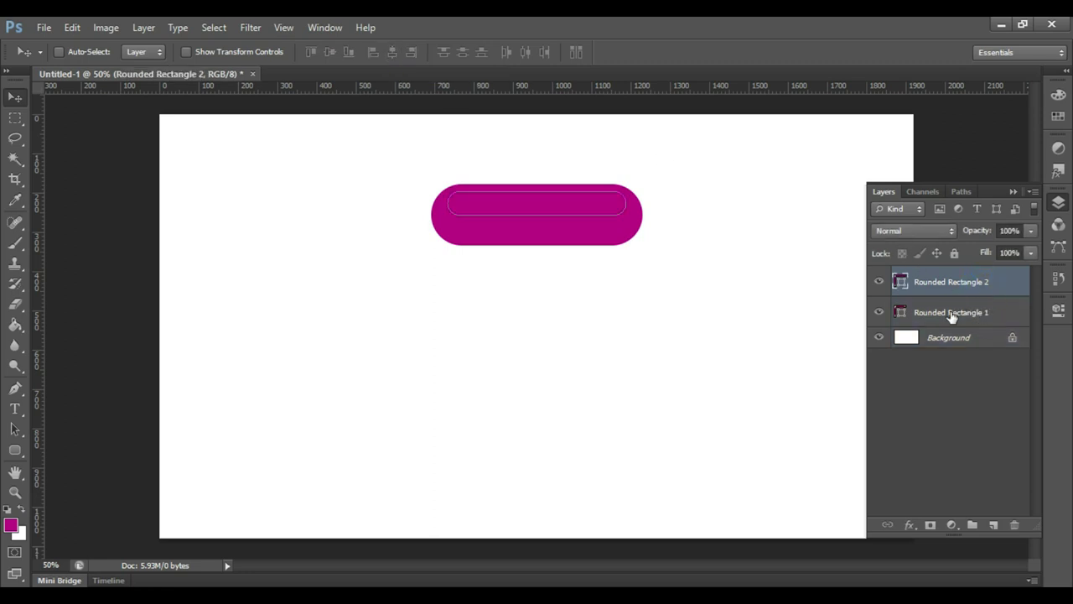
{"action": "left_click", "coordinate": [950, 311], "text": "shift"}
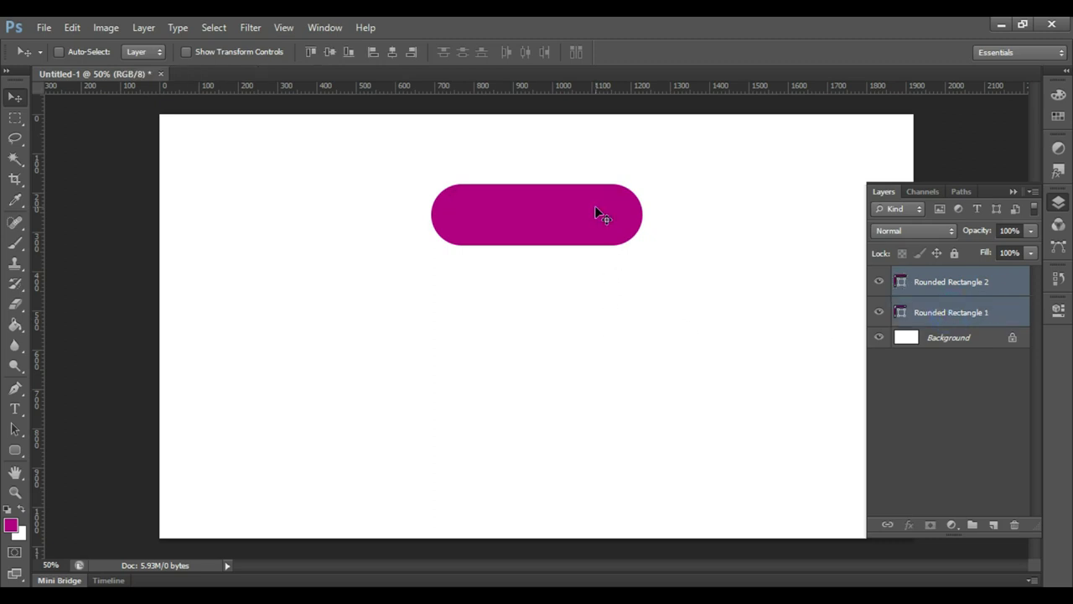
{"action": "left_click_drag", "start_coordinate": [595, 207], "coordinate": [603, 305]}
{"action": "left_click", "coordinate": [946, 283]}
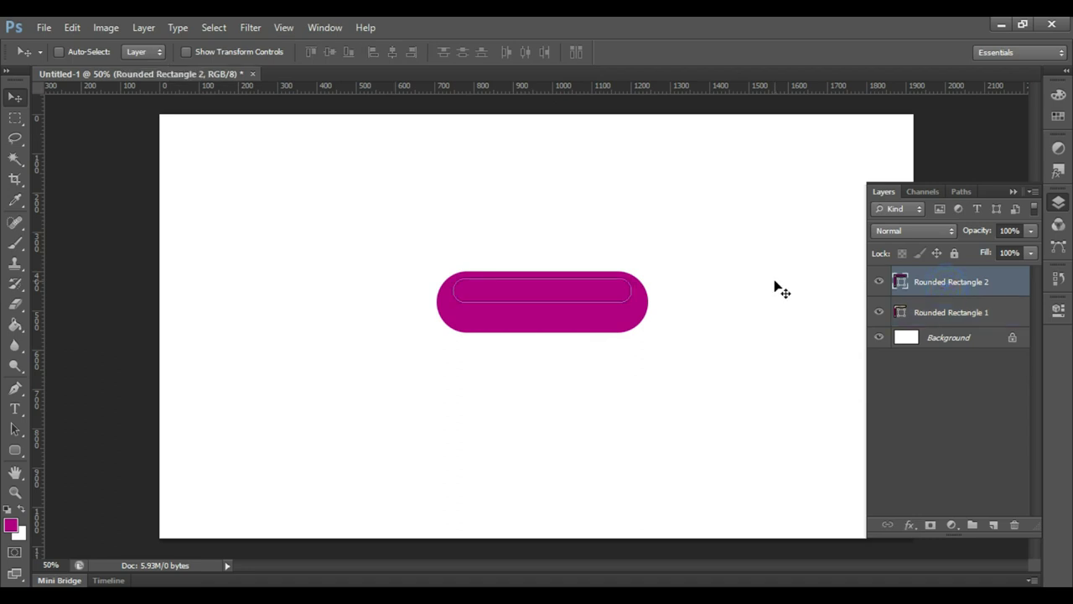
{"action": "key", "text": "ctrl+plus"}
{"action": "key", "text": "ctrl+plus"}
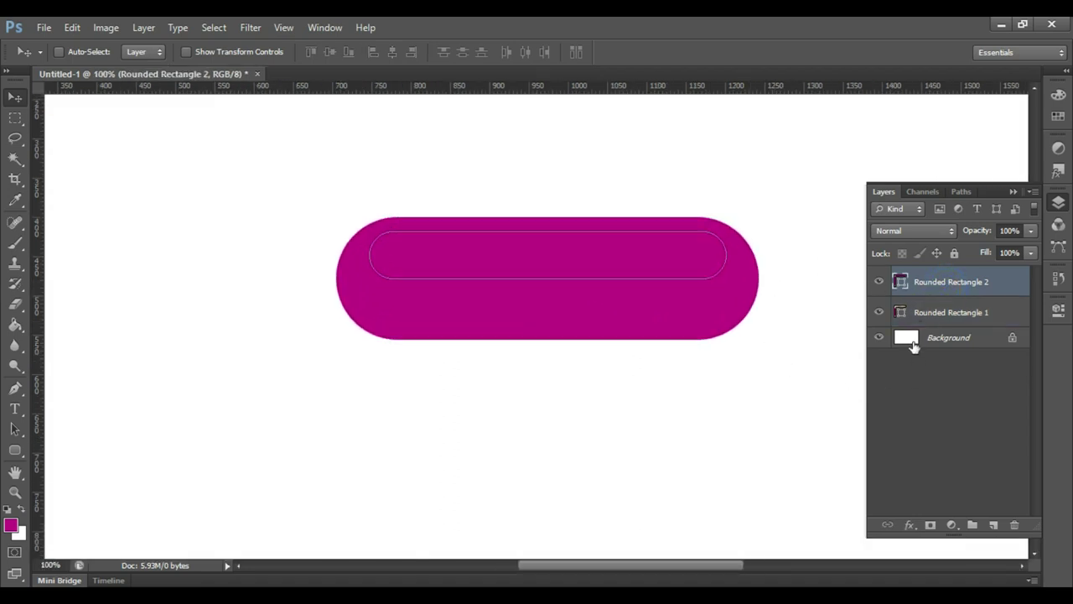
{"action": "left_click", "coordinate": [917, 315]}
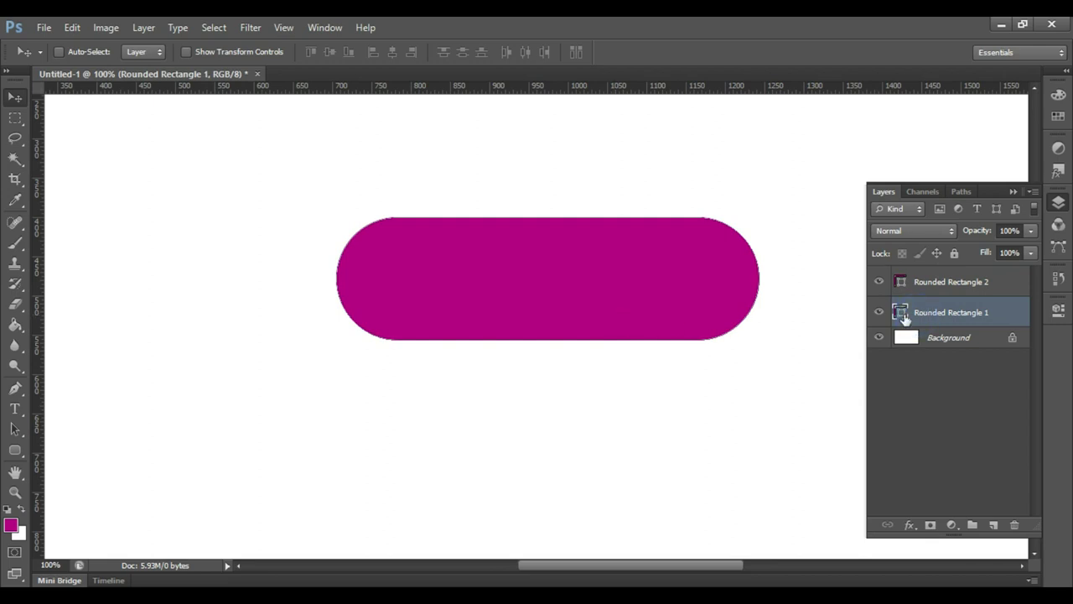
- Apply a Gradient Overlay effect to Rounded Rectangle 2 from the fx menu
{"action": "left_click", "coordinate": [922, 285]}
{"action": "left_click", "coordinate": [909, 524]}
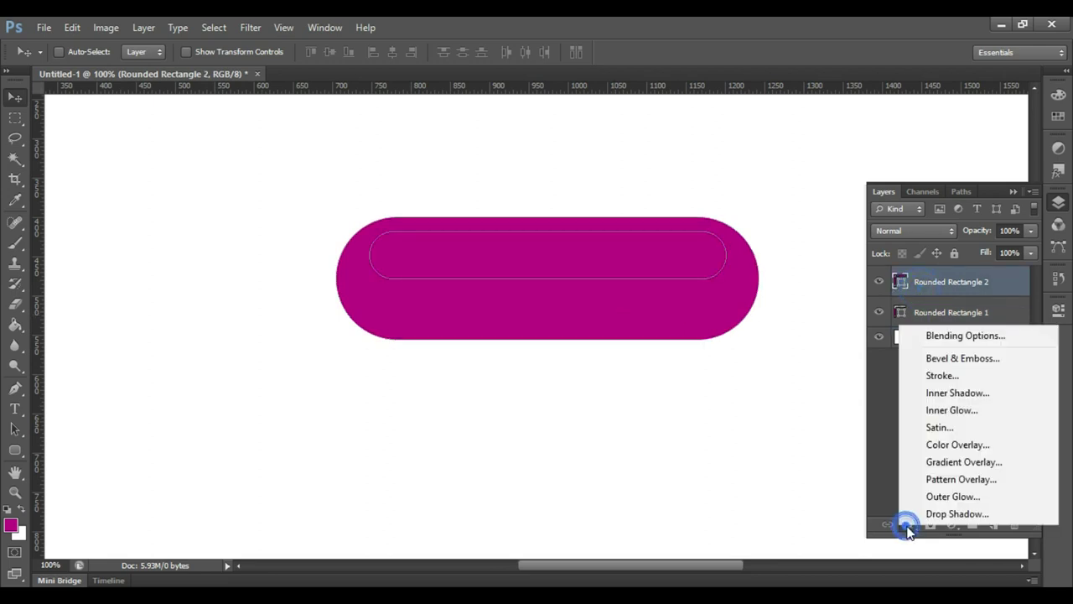
{"action": "left_click", "coordinate": [937, 463]}
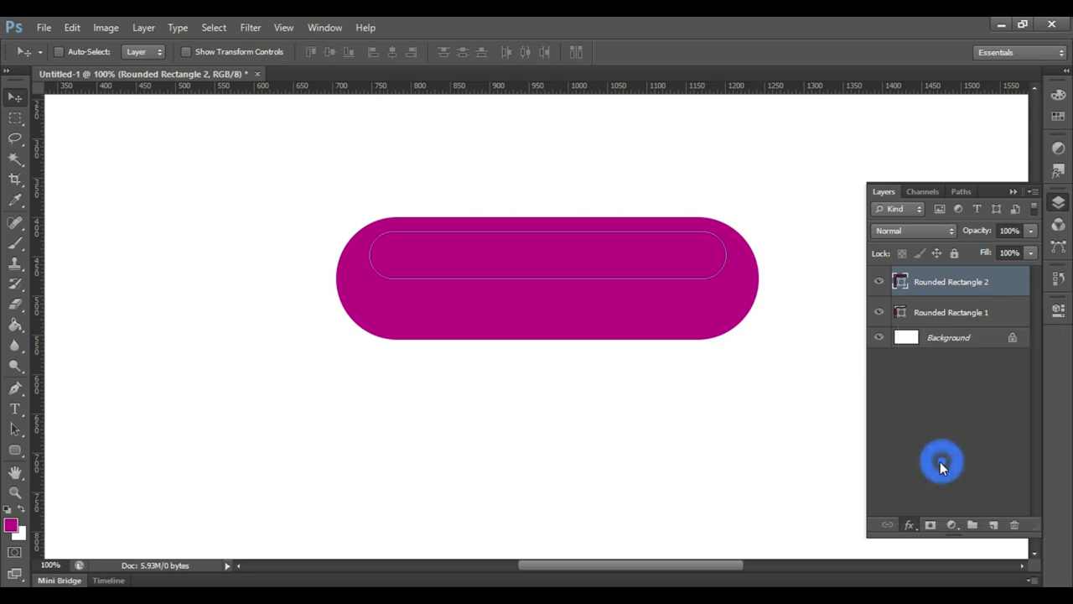
{"action": "left_click_drag", "start_coordinate": [555, 282], "coordinate": [877, 232]}
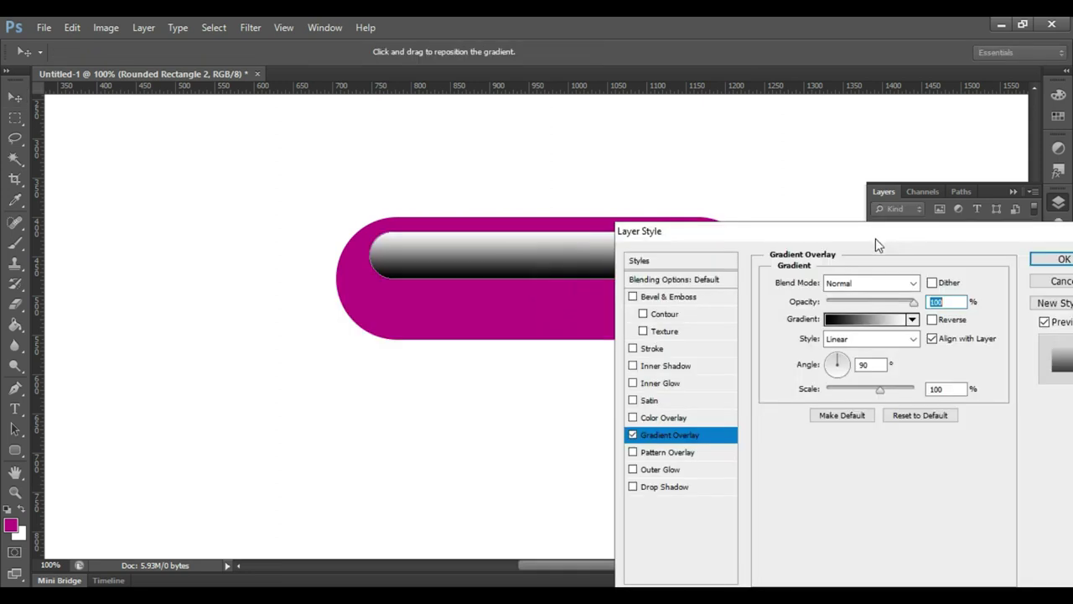
- Choose the Foreground to Transparent gradient and make its left colour stop white
{"action": "left_click", "coordinate": [848, 322]}
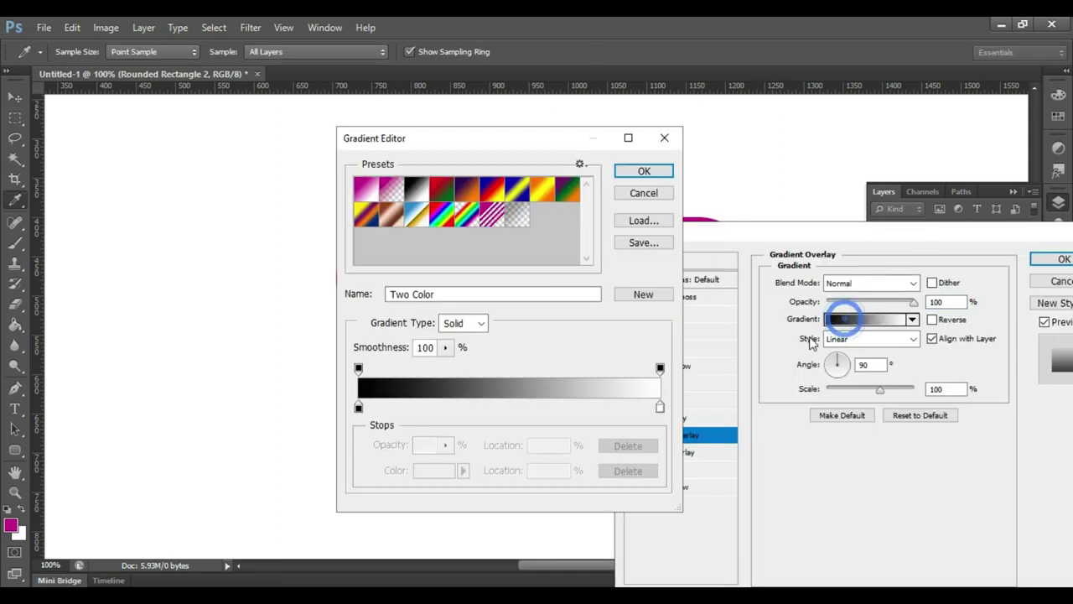
{"action": "left_click", "coordinate": [389, 193]}
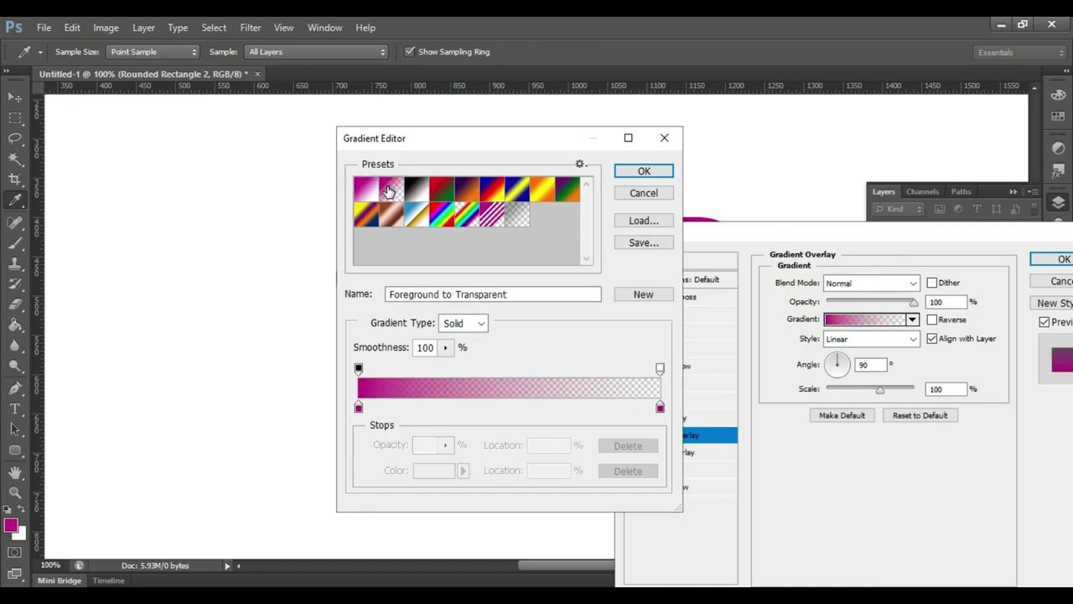
{"action": "left_click", "coordinate": [358, 408]}
{"action": "double_click", "coordinate": [358, 409]}
{"action": "left_click", "coordinate": [344, 398]}
{"action": "left_click", "coordinate": [204, 296]}
{"action": "left_click", "coordinate": [595, 301]}
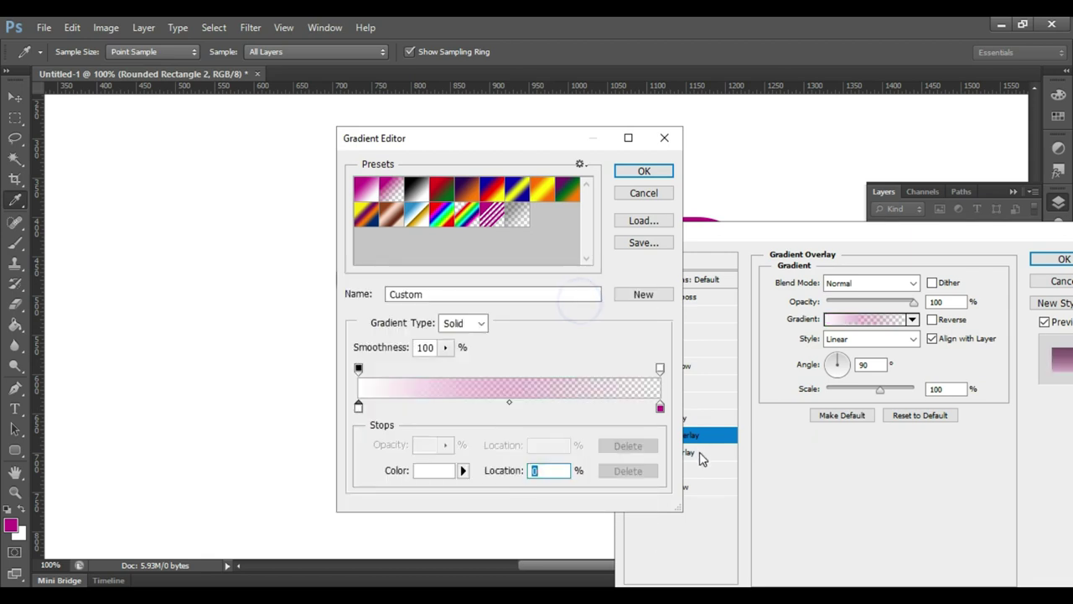
- Make the right colour stop white and move it to location 60%
{"action": "left_click", "coordinate": [659, 408]}
{"action": "left_click", "coordinate": [440, 470]}
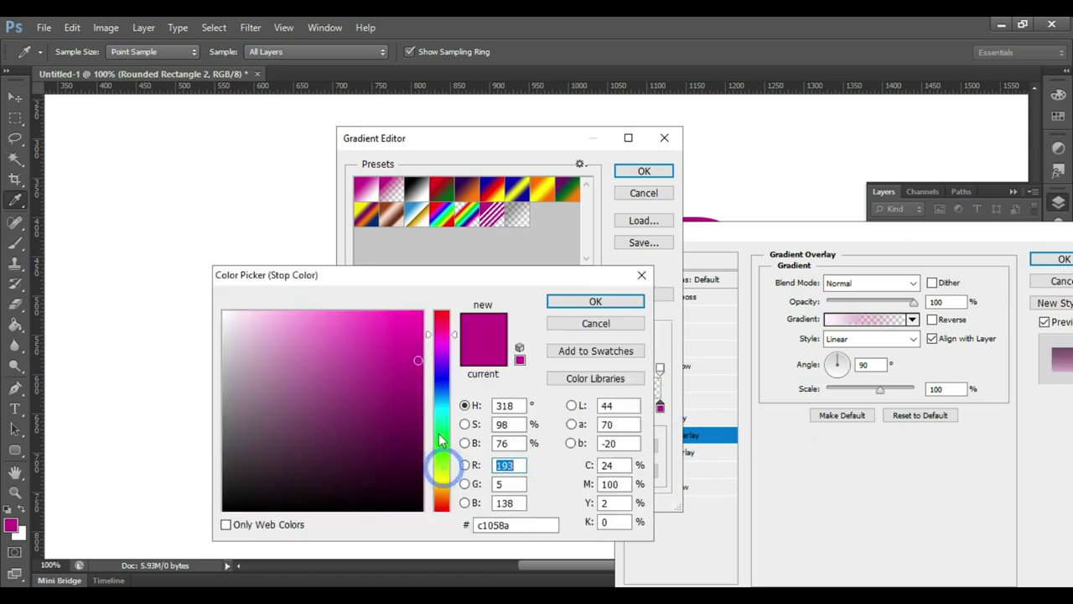
{"action": "left_click", "coordinate": [342, 386]}
{"action": "left_click", "coordinate": [222, 310]}
{"action": "left_click", "coordinate": [595, 301]}
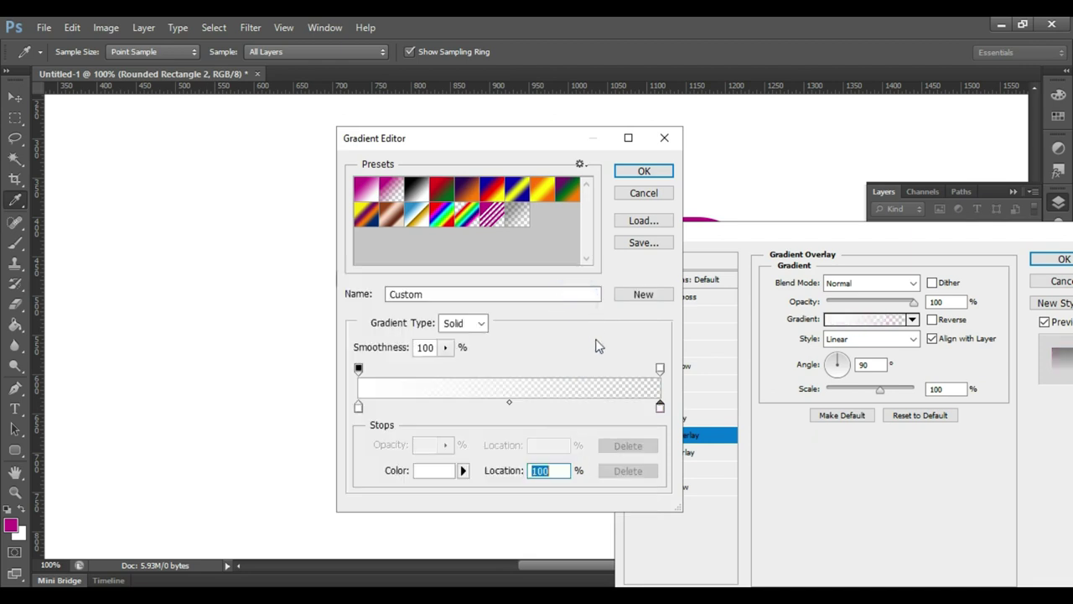
{"action": "left_click", "coordinate": [660, 369]}
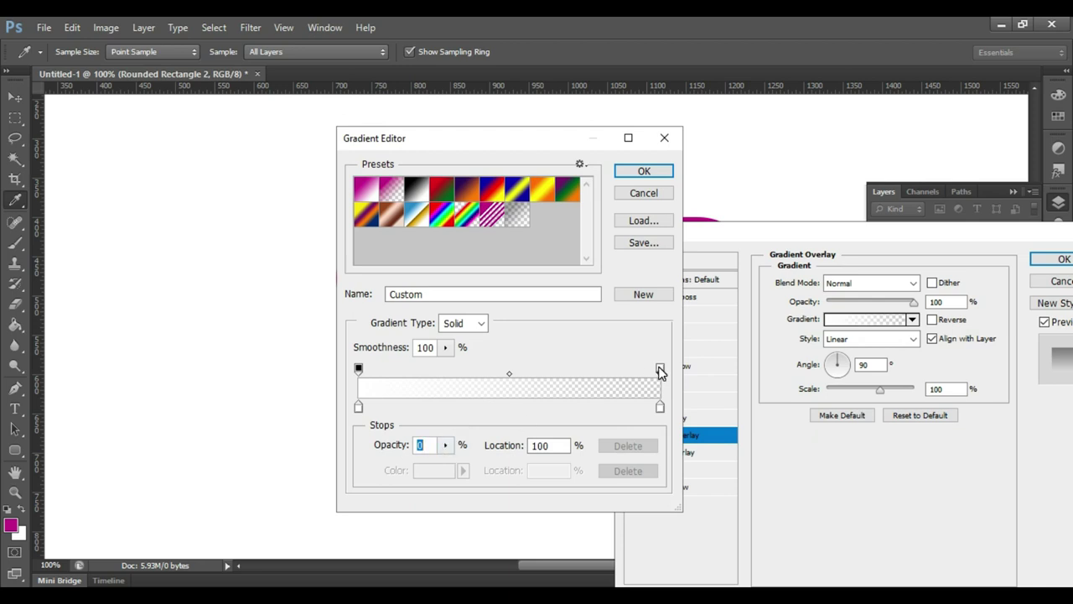
{"action": "left_click", "coordinate": [661, 408]}
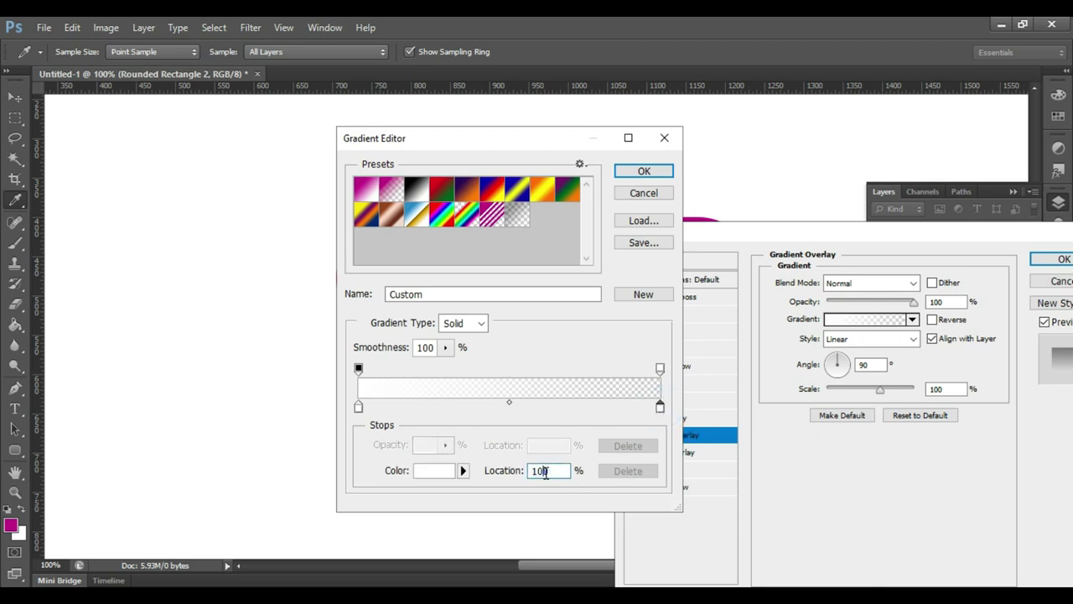
{"action": "type", "text": "60"}
- Reverse the white-to-transparent gradient so white is on top, and commit the Layer Style
{"action": "left_click", "coordinate": [644, 170]}
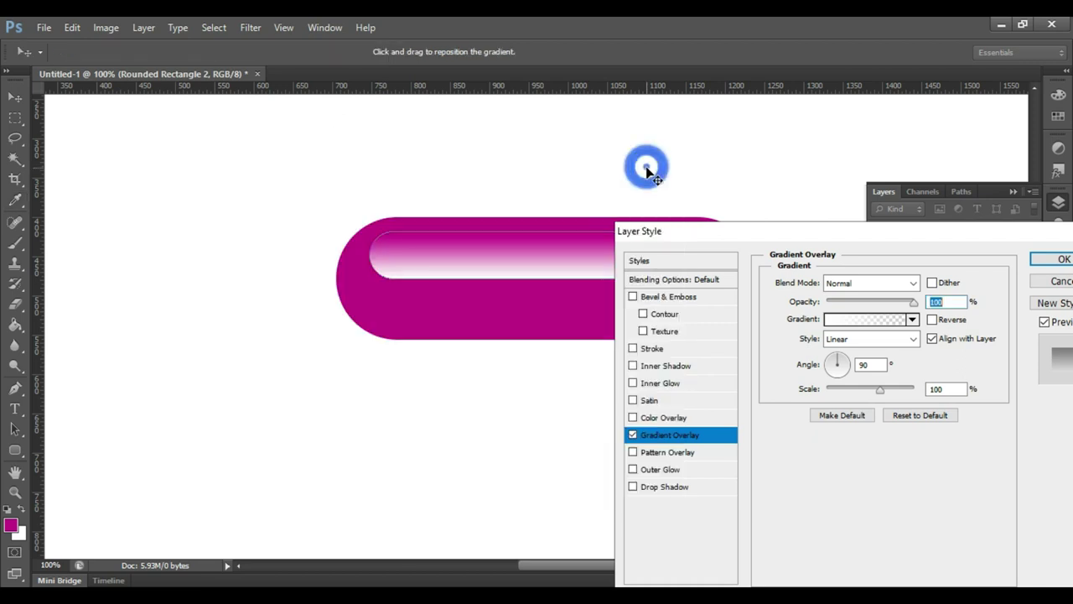
{"action": "left_click", "coordinate": [934, 322]}
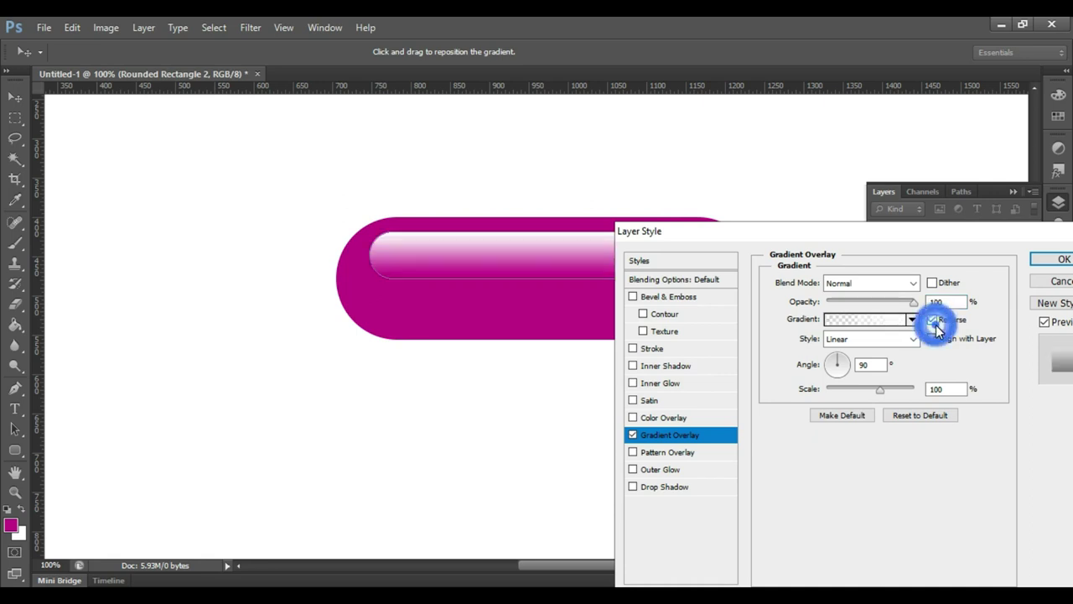
{"action": "left_click", "coordinate": [1063, 260]}
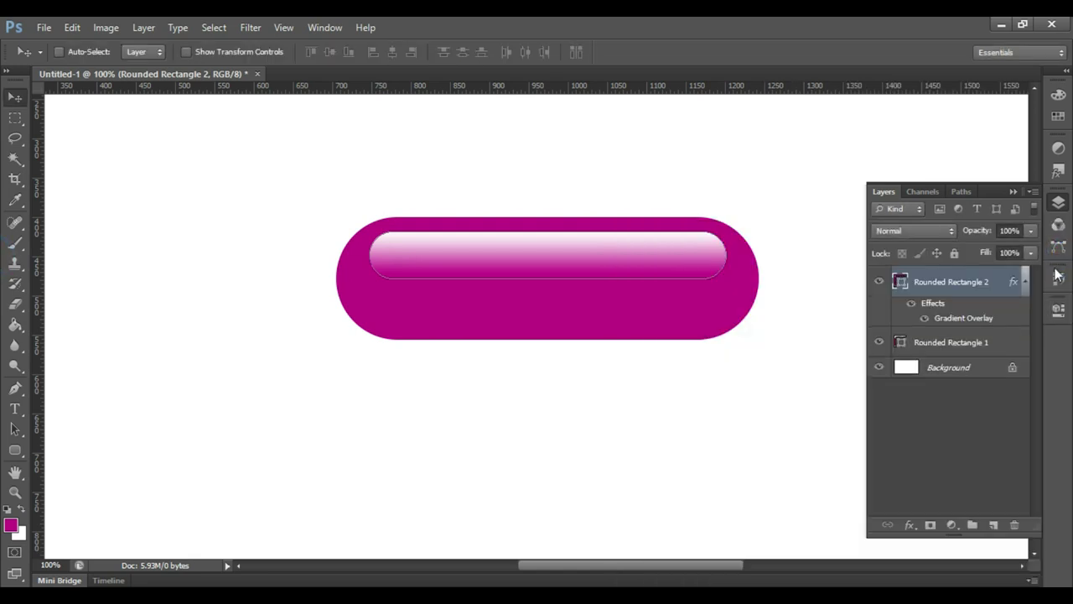
- Set Rounded Rectangle 2's fill to 0% so only its gradient shows
{"action": "left_click", "coordinate": [971, 344]}
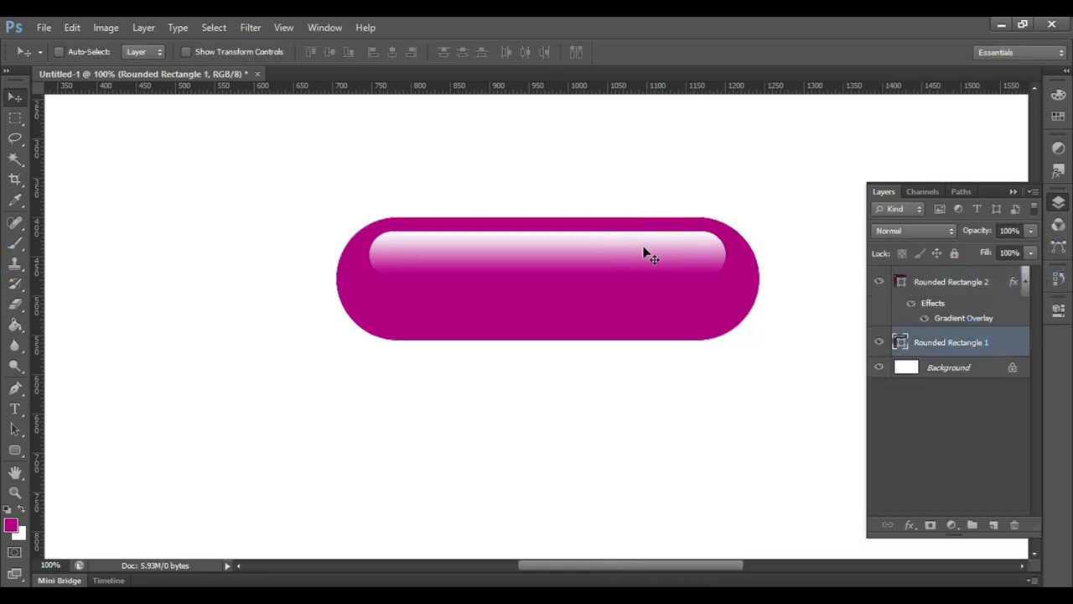
{"action": "left_click", "coordinate": [981, 293]}
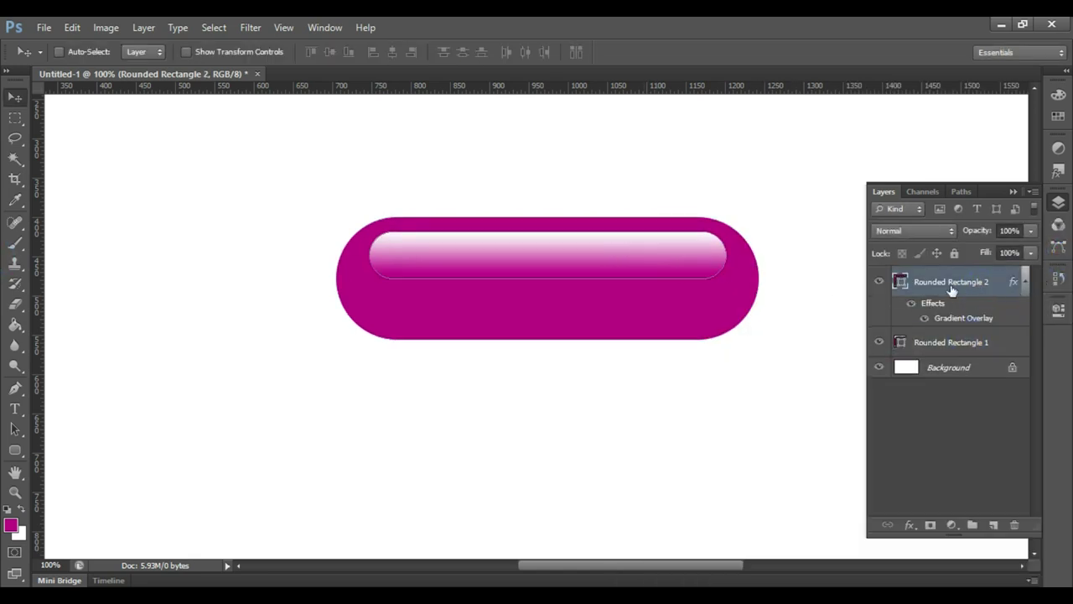
{"action": "left_click", "coordinate": [1011, 254]}
{"action": "type", "text": "0"}
{"action": "key", "text": "Return"}
- Nudge the highlight upward inside the pill at actual-size view
{"action": "key", "text": "ctrl+minus"}
{"action": "key", "text": "ctrl+minus"}
{"action": "left_click", "coordinate": [992, 344]}
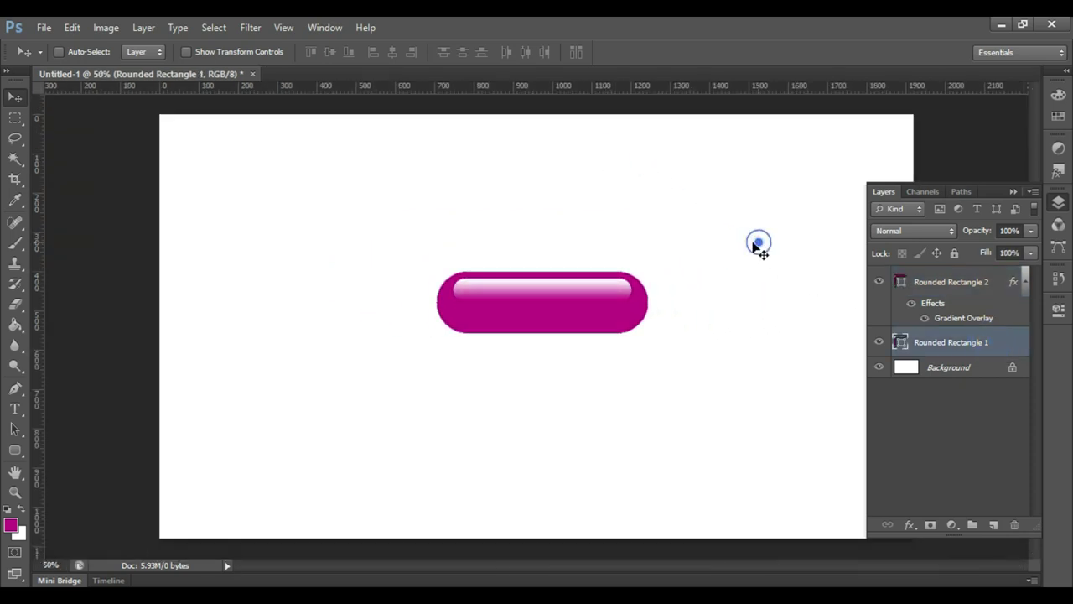
{"action": "key", "text": "ctrl+plus"}
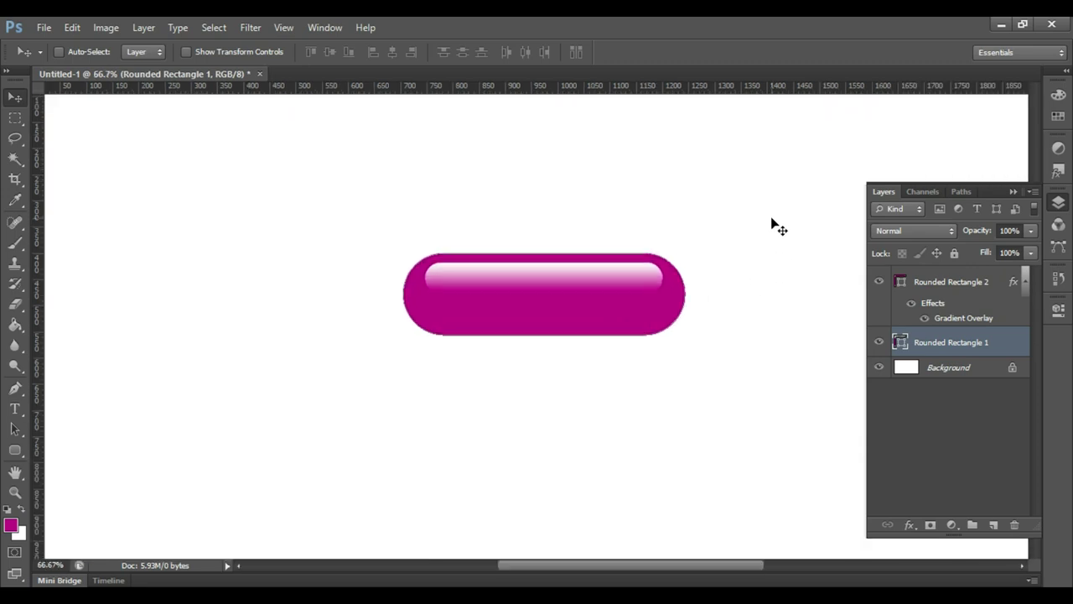
{"action": "key", "text": "ctrl+plus"}
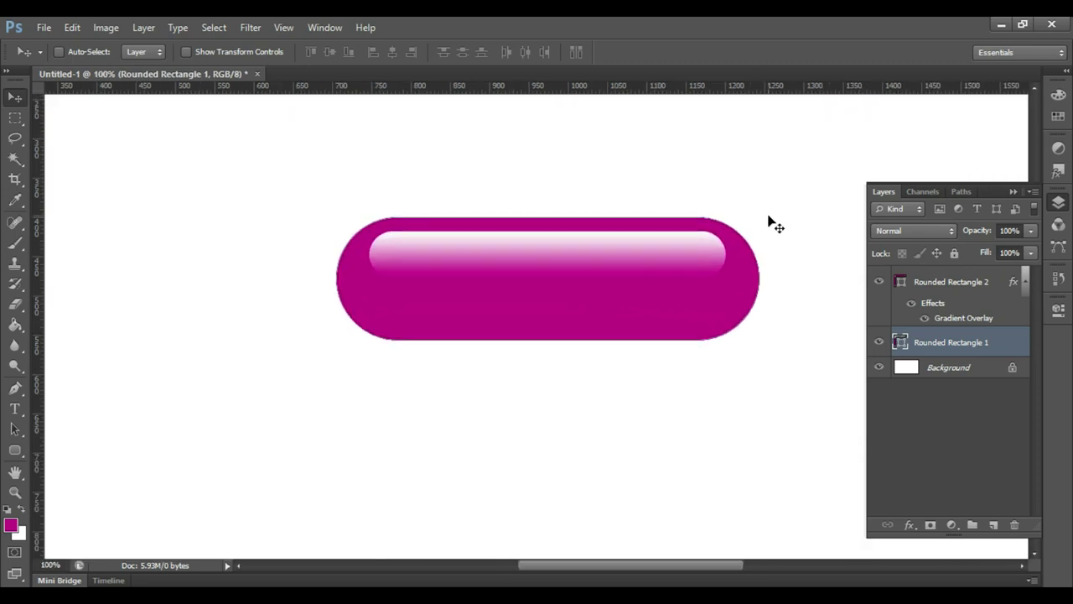
{"action": "left_click", "coordinate": [645, 260], "text": "ctrl"}
{"action": "key", "text": "shift+Up"}
{"action": "key", "text": "shift+Up"}
- Fine-tune the highlight's position with small Shift-arrow nudges
{"action": "key", "text": "shift+Down"}
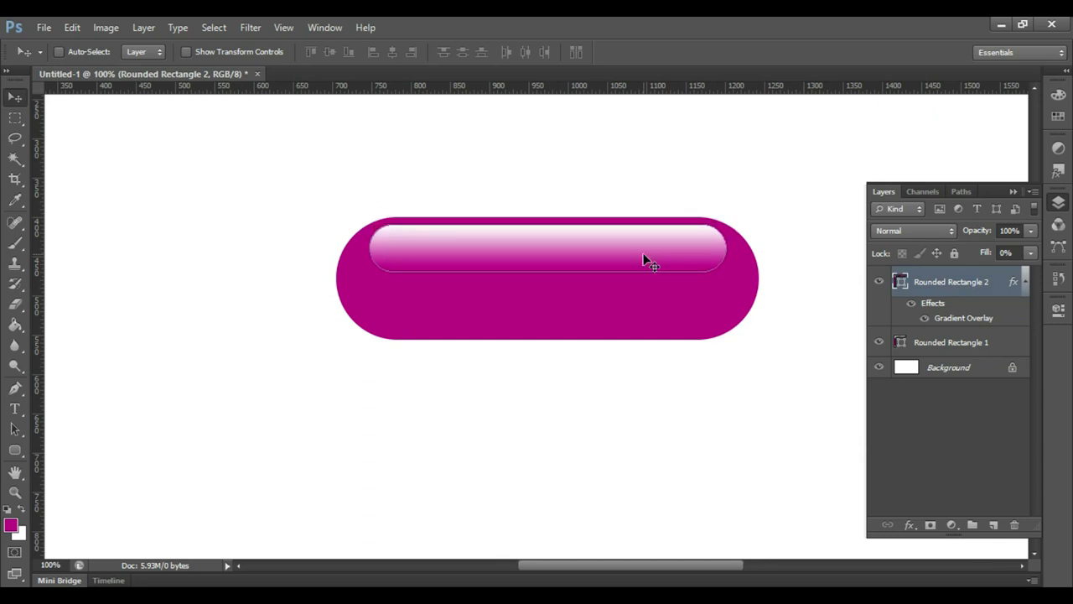
{"action": "key", "text": "shift+Left"}
{"action": "key", "text": "shift+Right"}
- Move the highlight's right-end anchors with Direct Selection, widening it to about 460 px
{"action": "key", "text": "a"}
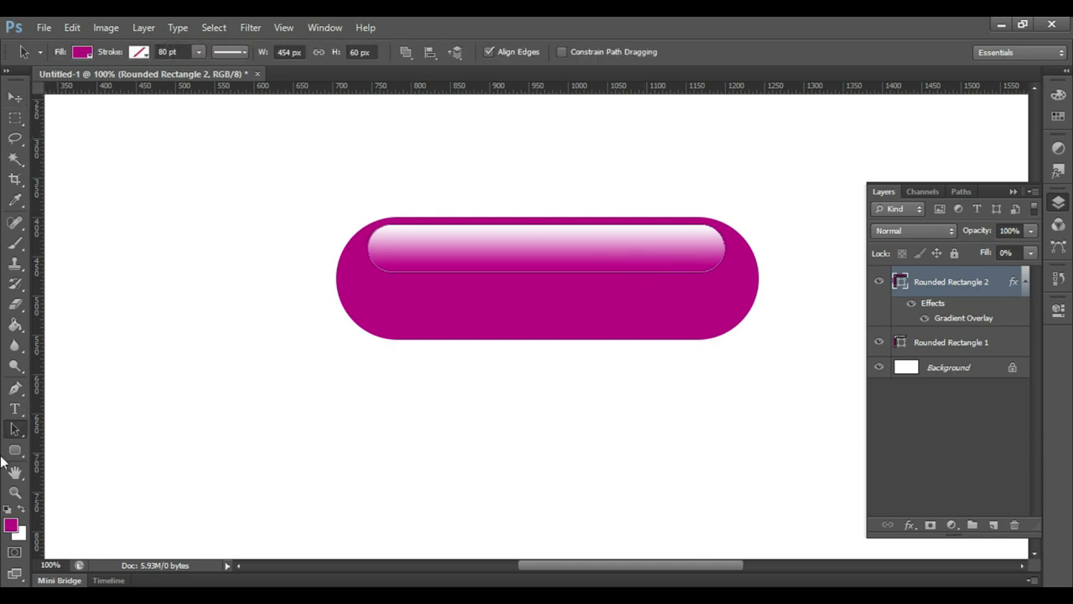
{"action": "right_click", "coordinate": [15, 430]}
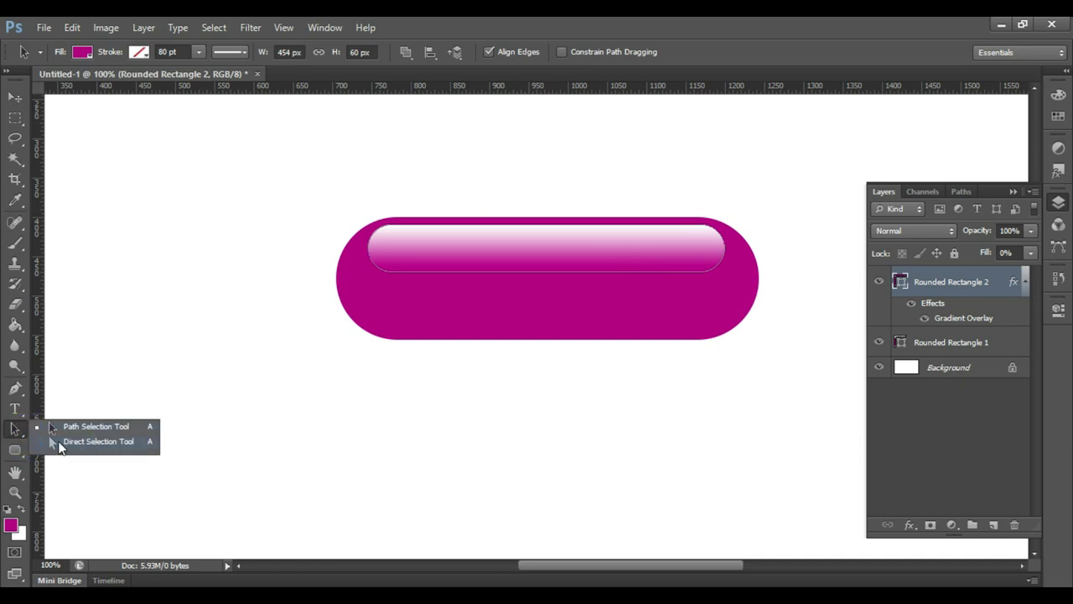
{"action": "left_click", "coordinate": [92, 441]}
{"action": "left_click", "coordinate": [680, 254]}
{"action": "left_click_drag", "start_coordinate": [668, 175], "coordinate": [729, 304]}
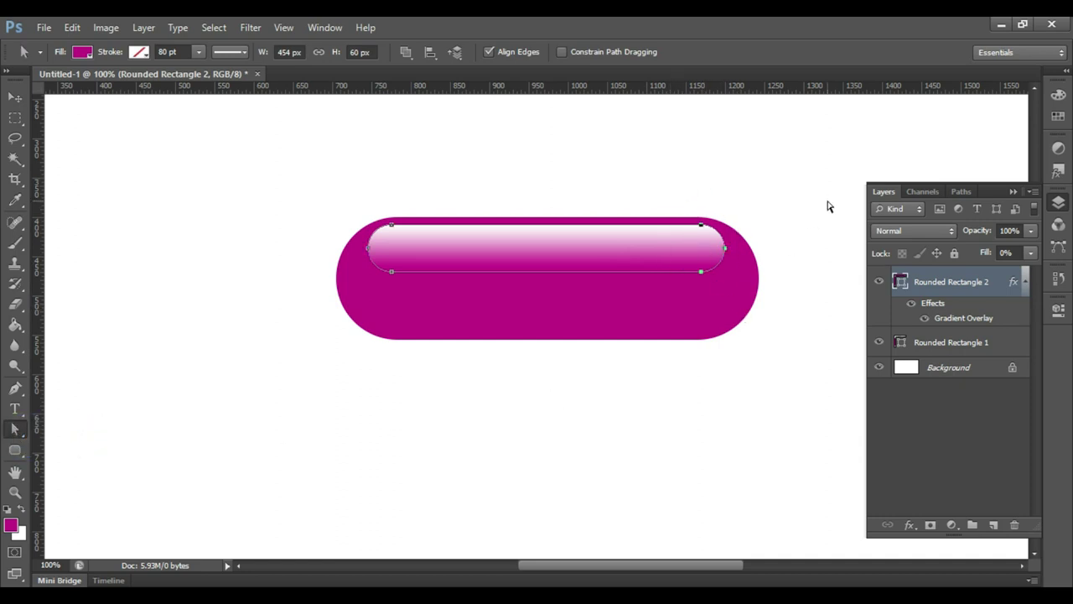
{"action": "key", "text": "shift+Right"}
{"action": "key", "text": "Left"}
{"action": "key", "text": "Left"}
{"action": "key", "text": "Left"}
{"action": "key", "text": "Left"}
{"action": "key", "text": "Return"}
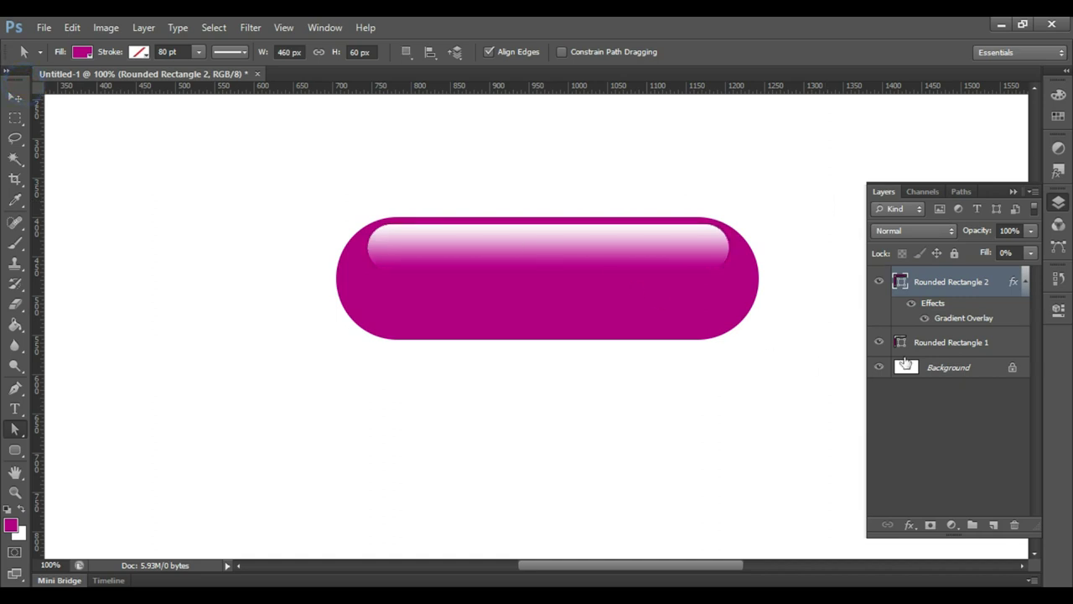
- Centre the highlight horizontally on the pill with Align Horizontal Centers
{"action": "left_click", "coordinate": [952, 344], "text": "shift"}
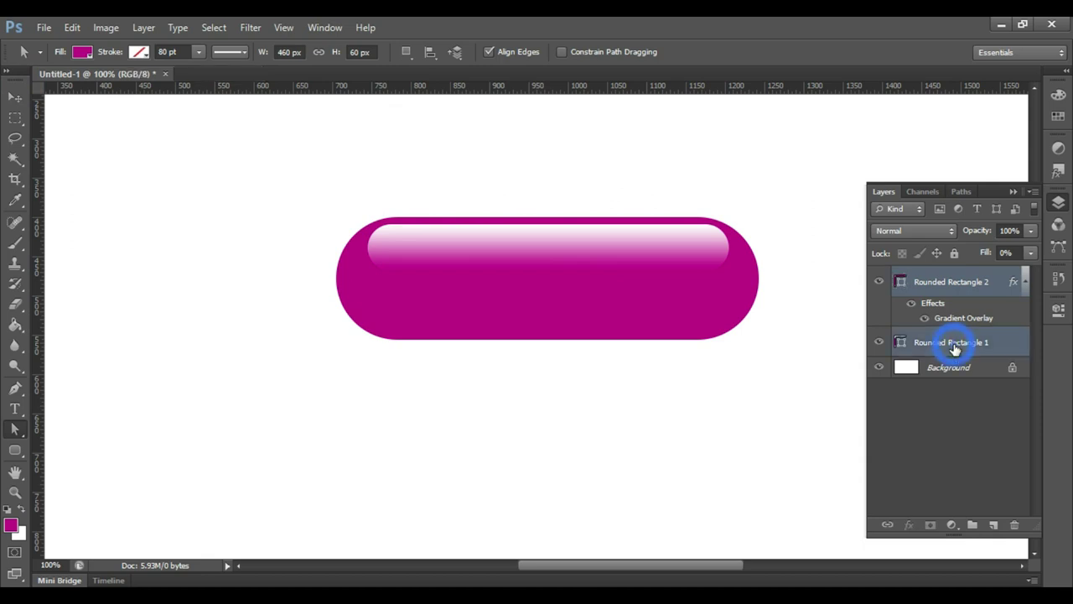
{"action": "key", "text": "v"}
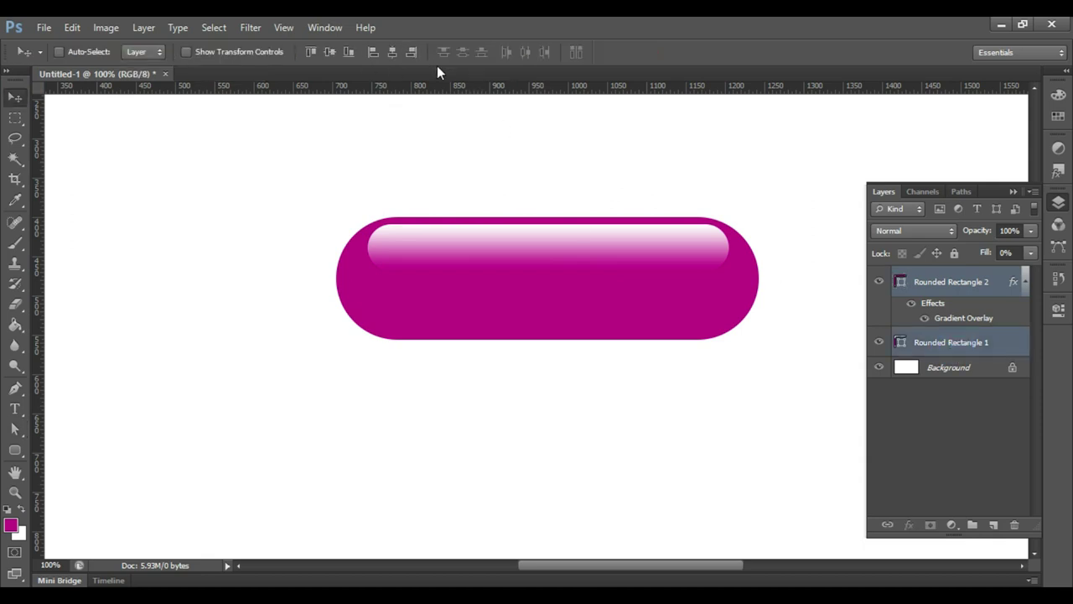
{"action": "left_click", "coordinate": [392, 52]}
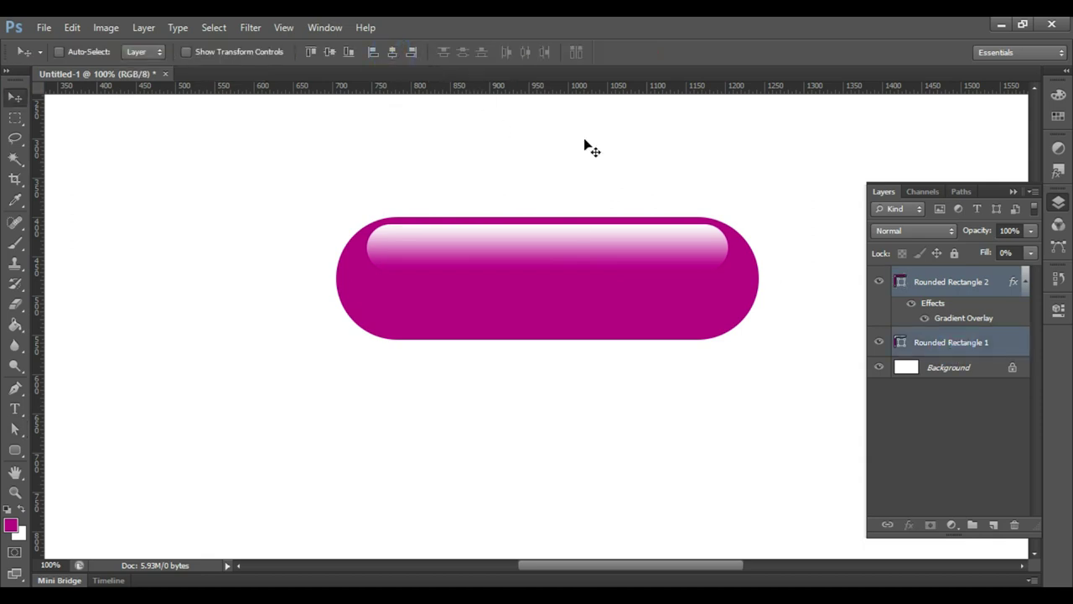
{"action": "left_click", "coordinate": [947, 283]}
- Duplicate Rounded Rectangle 1 and fill the copy white
{"action": "left_click", "coordinate": [980, 345]}
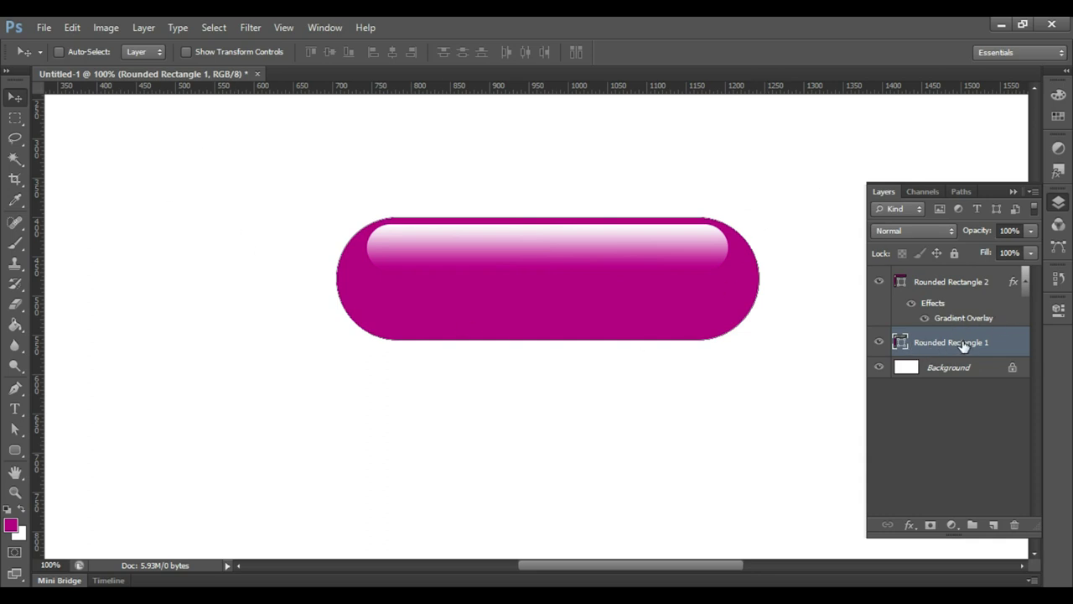
{"action": "key", "text": "ctrl+j"}
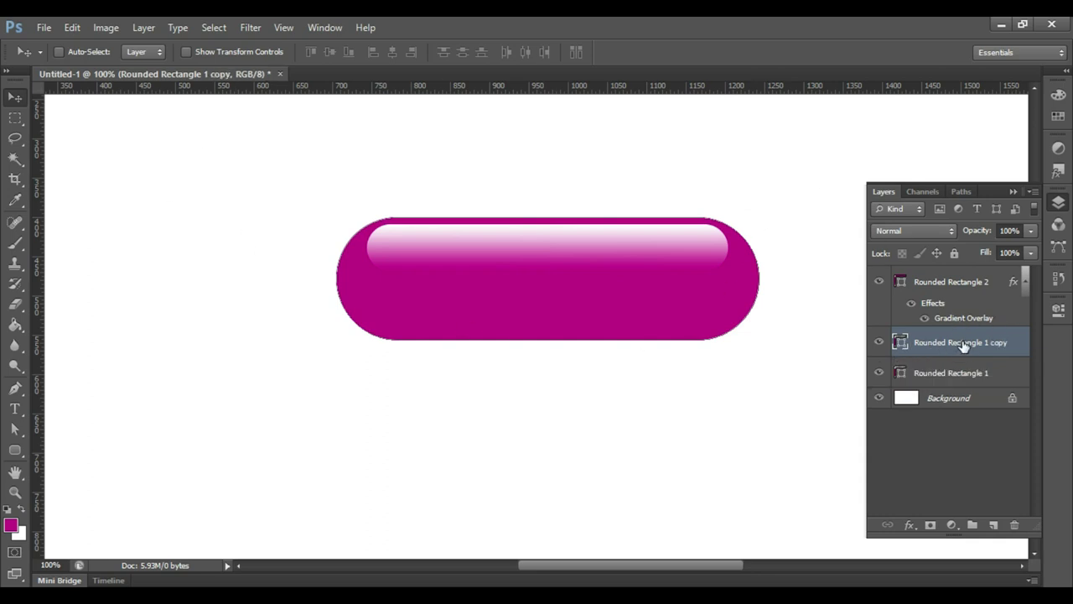
{"action": "double_click", "coordinate": [900, 342]}
{"action": "left_click_drag", "start_coordinate": [302, 350], "coordinate": [199, 307]}
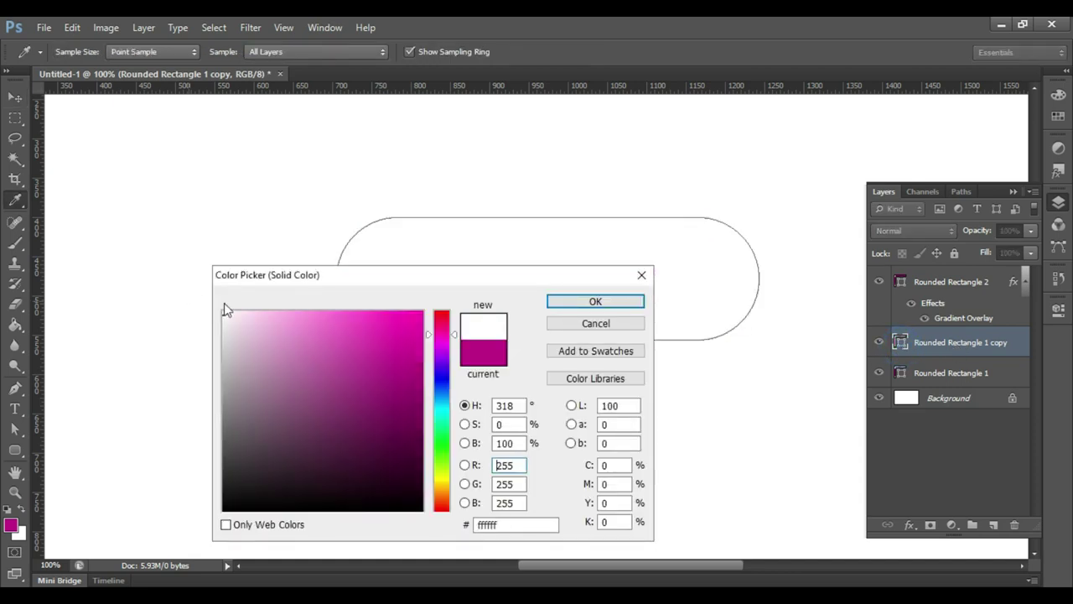
{"action": "left_click", "coordinate": [567, 304]}
{"action": "key", "text": "v"}
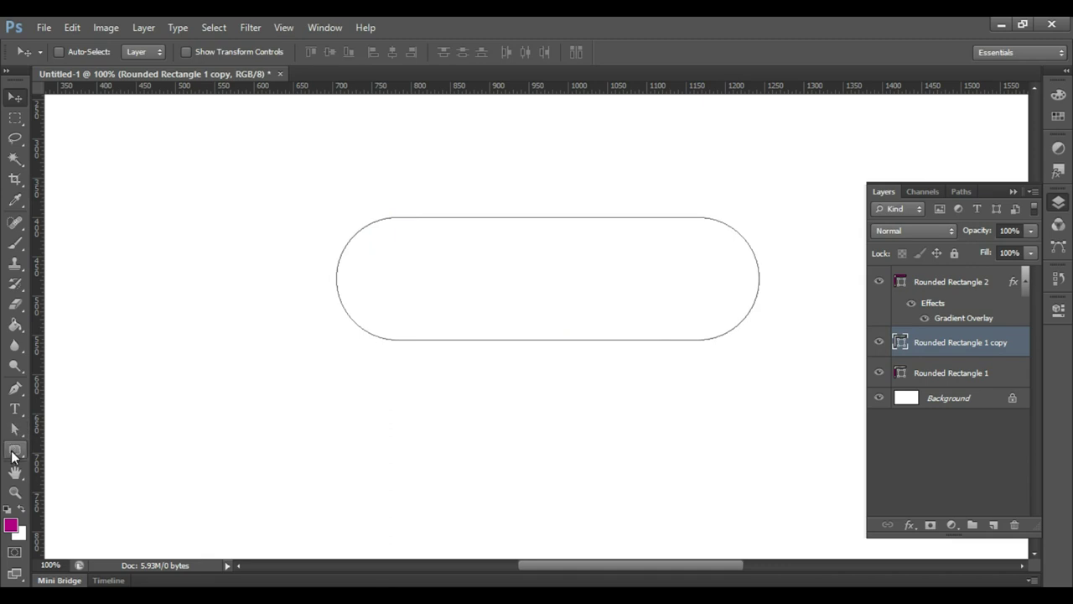
- Enlarge the white pill copy to about 562×167 px, leaving a thin white rim
{"action": "left_click", "coordinate": [13, 453]}
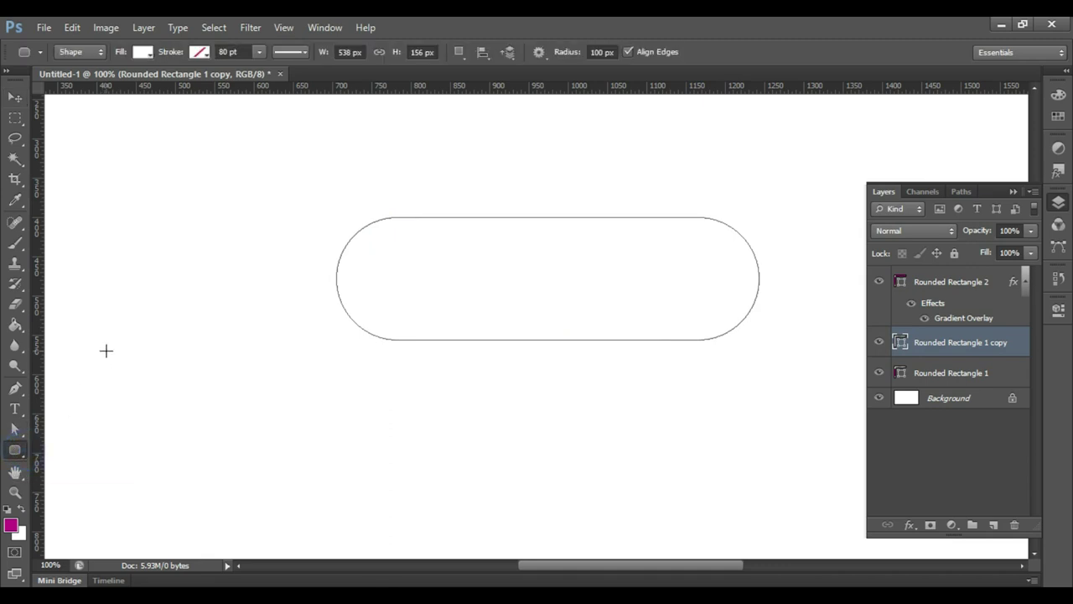
{"action": "mouse_move", "coordinate": [346, 194]}
{"action": "left_mouse_down"}
{"action": "mouse_move", "coordinate": [404, 222]}
{"action": "mouse_move", "coordinate": [700, 281]}
{"action": "left_mouse_up"}
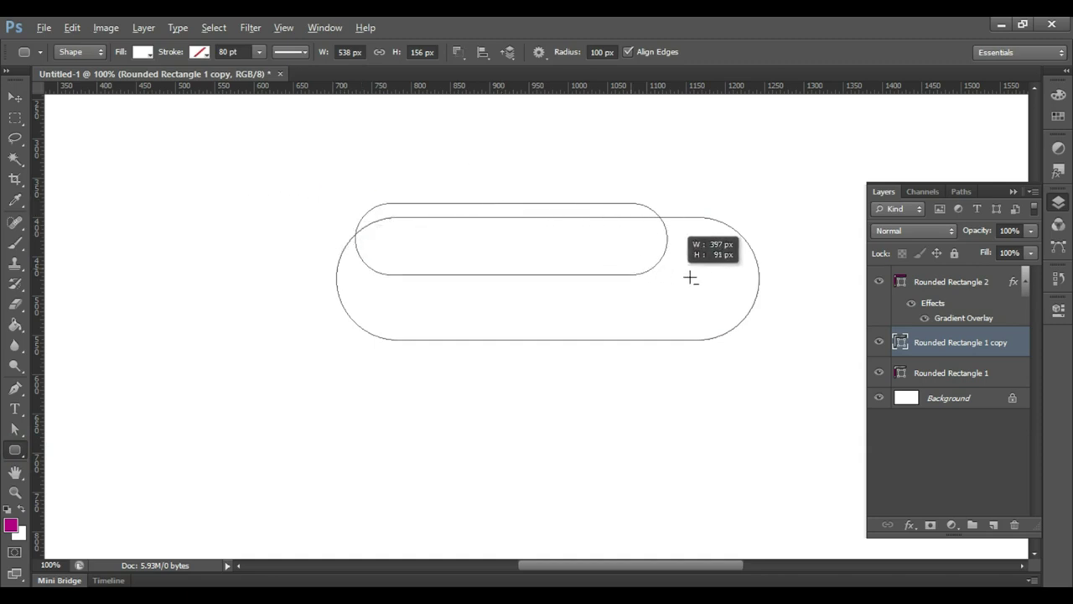
{"action": "mouse_move", "coordinate": [699, 281]}
{"action": "left_mouse_down"}
{"action": "mouse_move", "coordinate": [777, 321]}
{"action": "mouse_move", "coordinate": [769, 333]}
{"action": "left_mouse_up"}
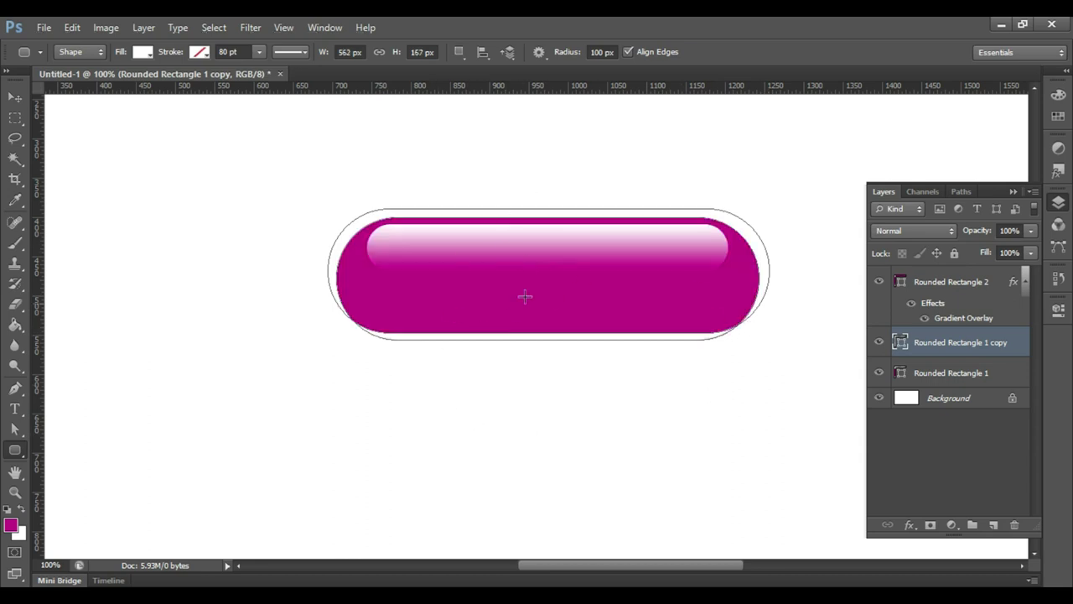
{"action": "left_click", "coordinate": [956, 372]}
{"action": "left_click", "coordinate": [948, 342]}
{"action": "left_click", "coordinate": [899, 342]}
- Nudge the white pill copy up two pixels with the Move tool
{"action": "key", "text": "v"}
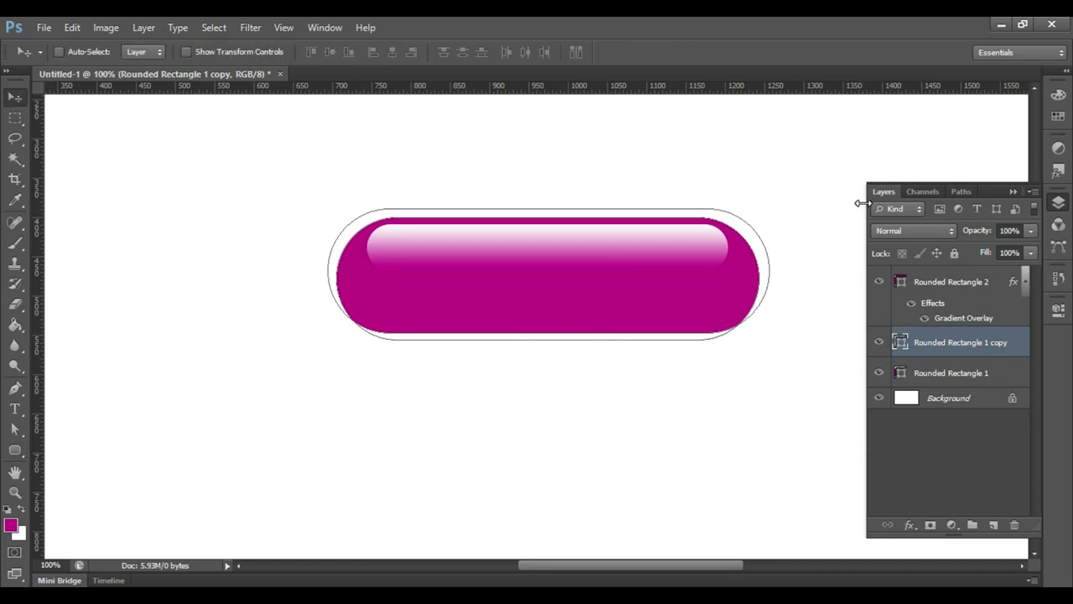
{"action": "key", "text": "Up"}
{"action": "key", "text": "Up"}
{"action": "key", "text": "Up"}
{"action": "key", "text": "Up"}
{"action": "key", "text": "Up"}
{"action": "key", "text": "Up"}
{"action": "key", "text": "Up"}
{"action": "key", "text": "Up"}
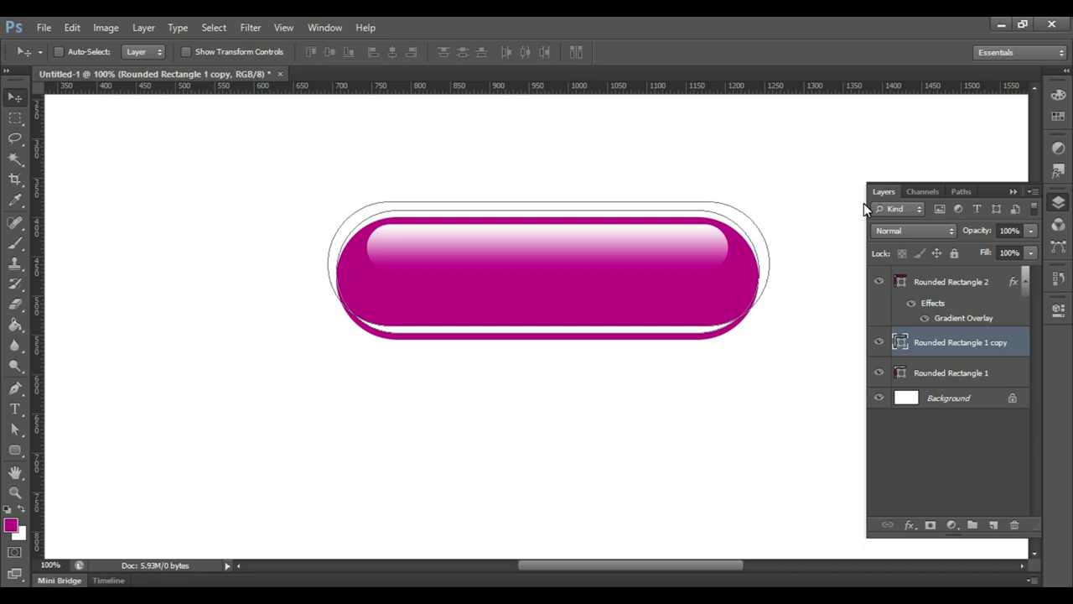
{"action": "key", "text": "Up"}
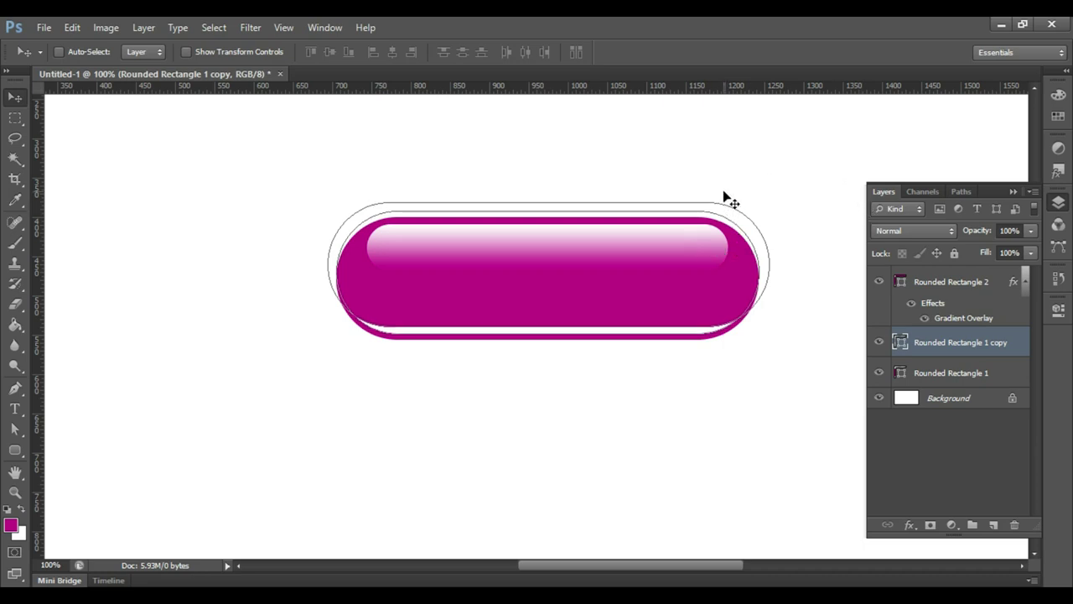
- Select the white copy's path and trim its height to 164 px
{"action": "key", "text": "a"}
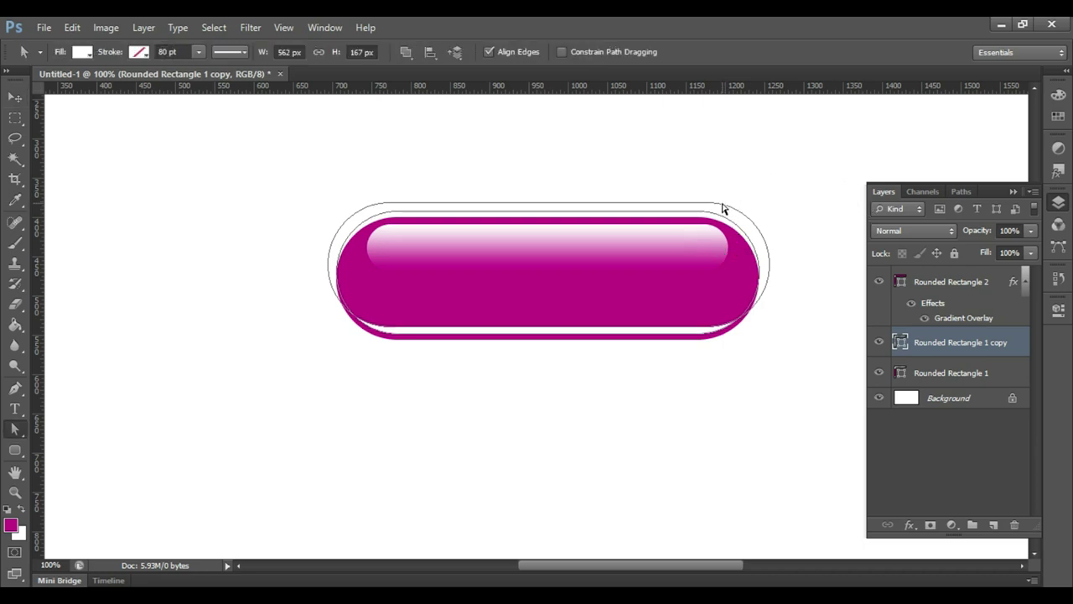
{"action": "key", "text": "shift+a"}
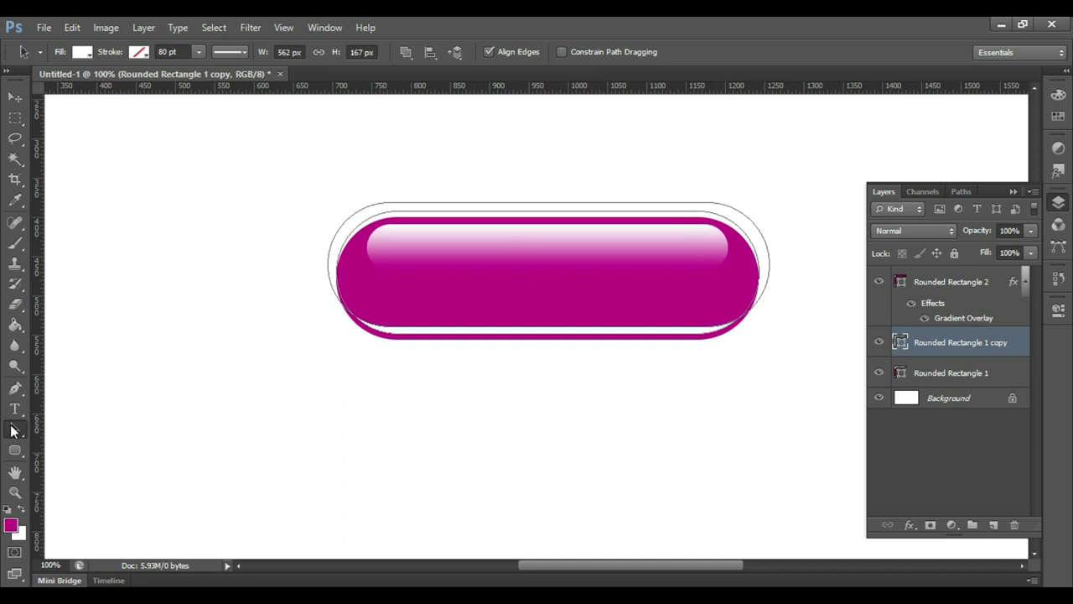
{"action": "left_click", "coordinate": [13, 430]}
{"action": "left_click", "coordinate": [112, 425]}
{"action": "left_click", "coordinate": [545, 204]}
{"action": "key", "text": "Down"}
{"action": "key", "text": "Down"}
{"action": "key", "text": "Down"}
{"action": "key", "text": "Down"}
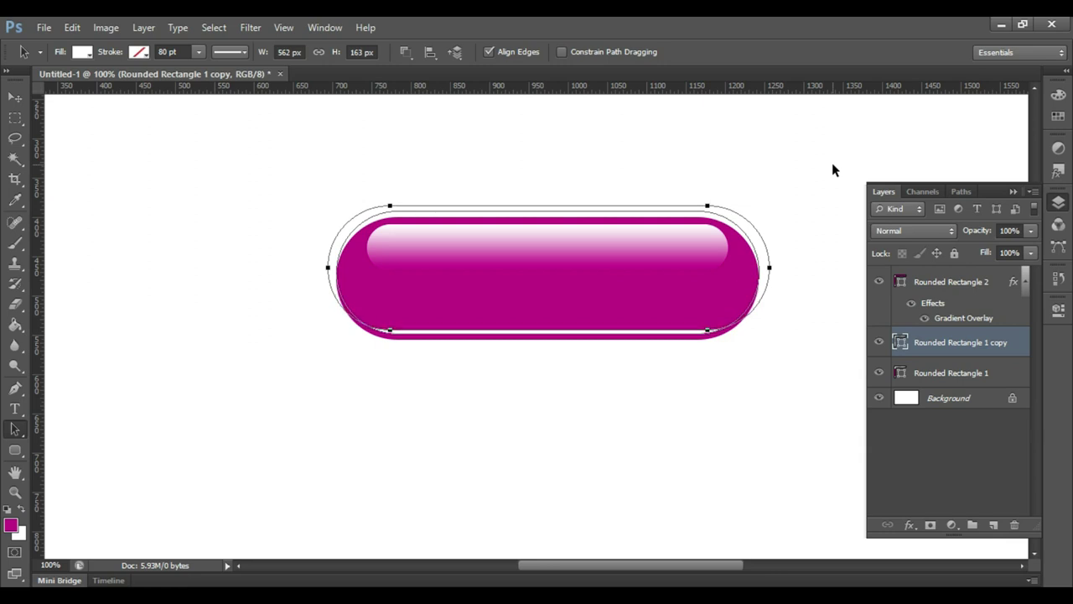
{"action": "key", "text": "Up"}
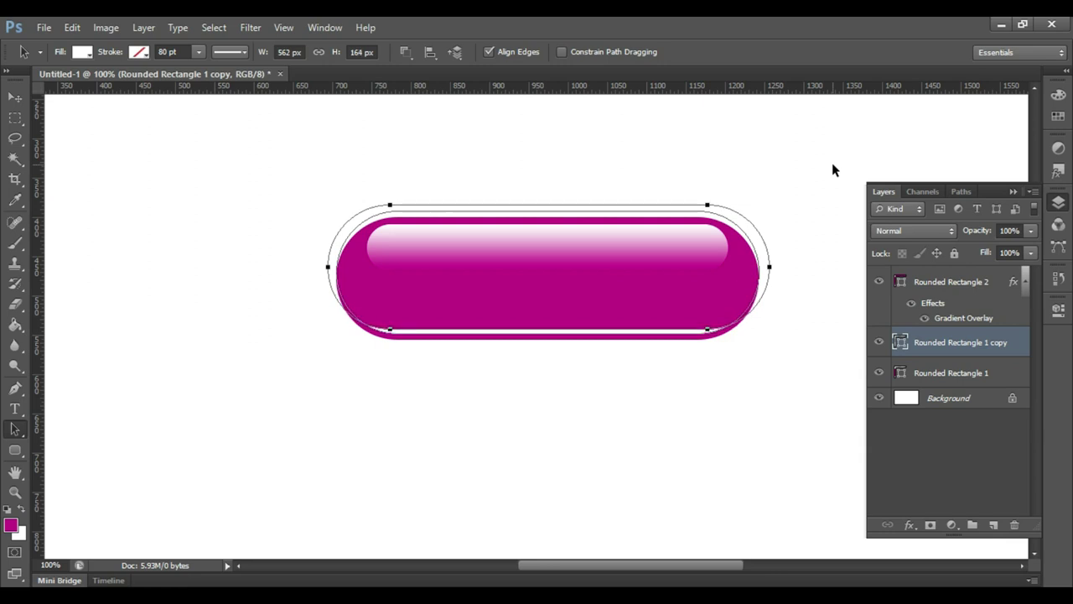
- Pull the white copy's right-side anchors in by 10 px
{"action": "left_click", "coordinate": [828, 202]}
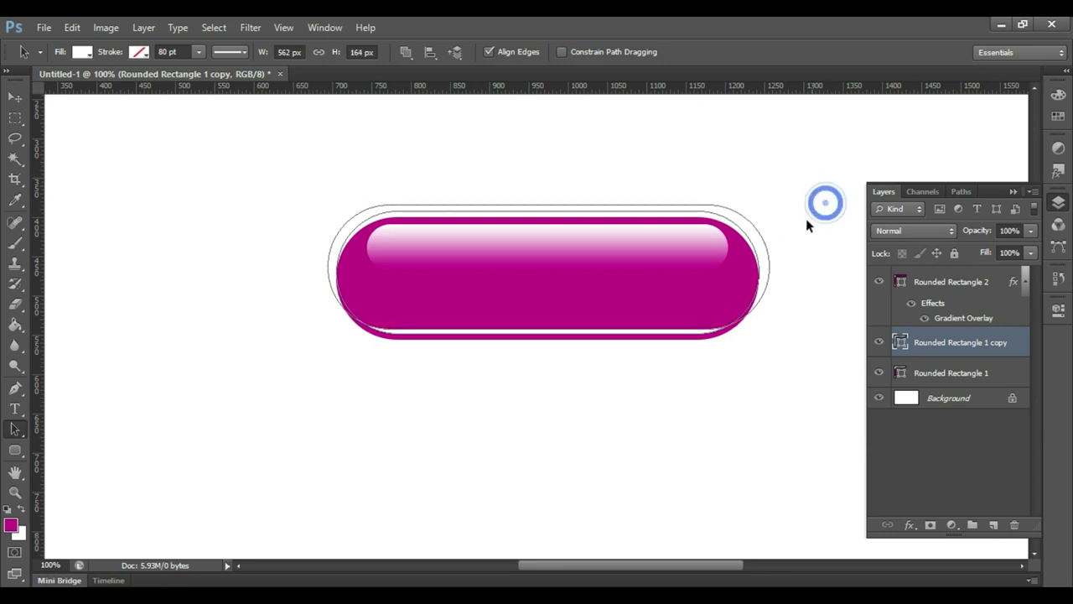
{"action": "left_click", "coordinate": [769, 262]}
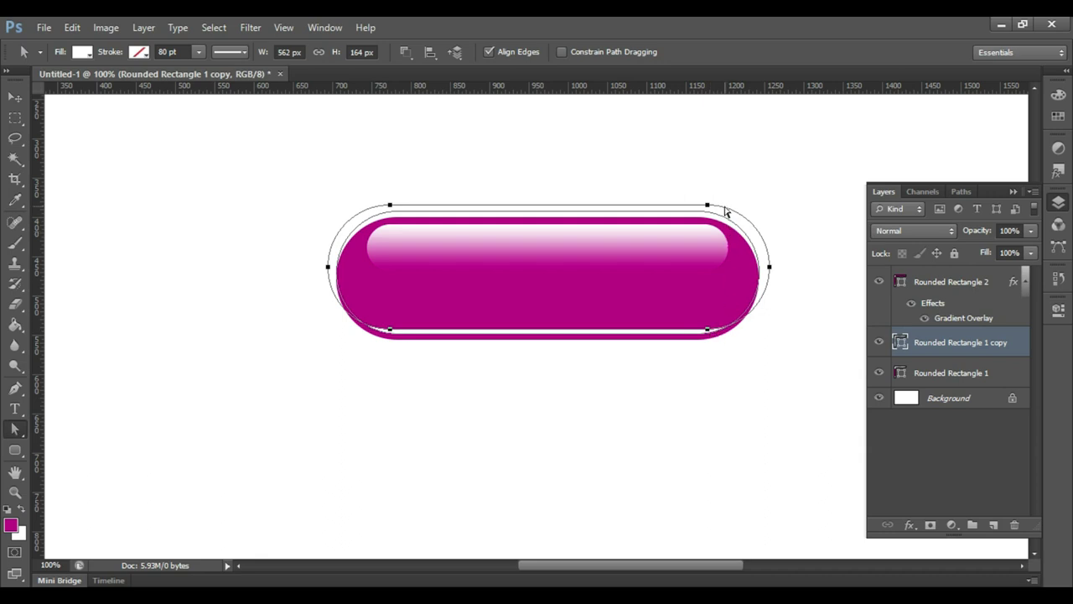
{"action": "left_click", "coordinate": [746, 180]}
{"action": "left_click", "coordinate": [710, 205]}
{"action": "left_click", "coordinate": [770, 267]}
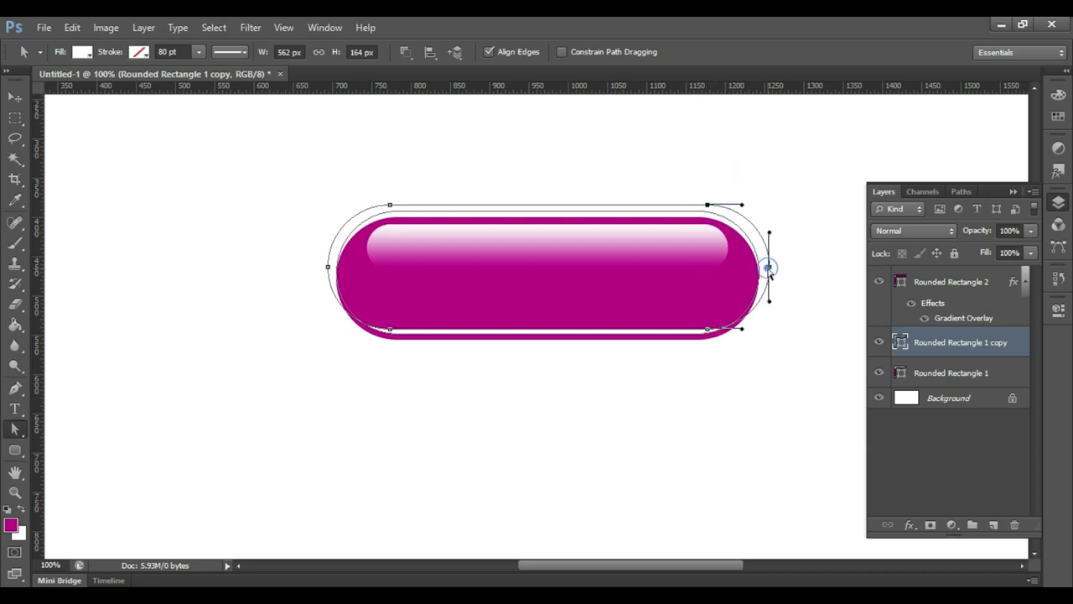
{"action": "left_click", "coordinate": [708, 329]}
{"action": "key", "text": "shift+Left"}
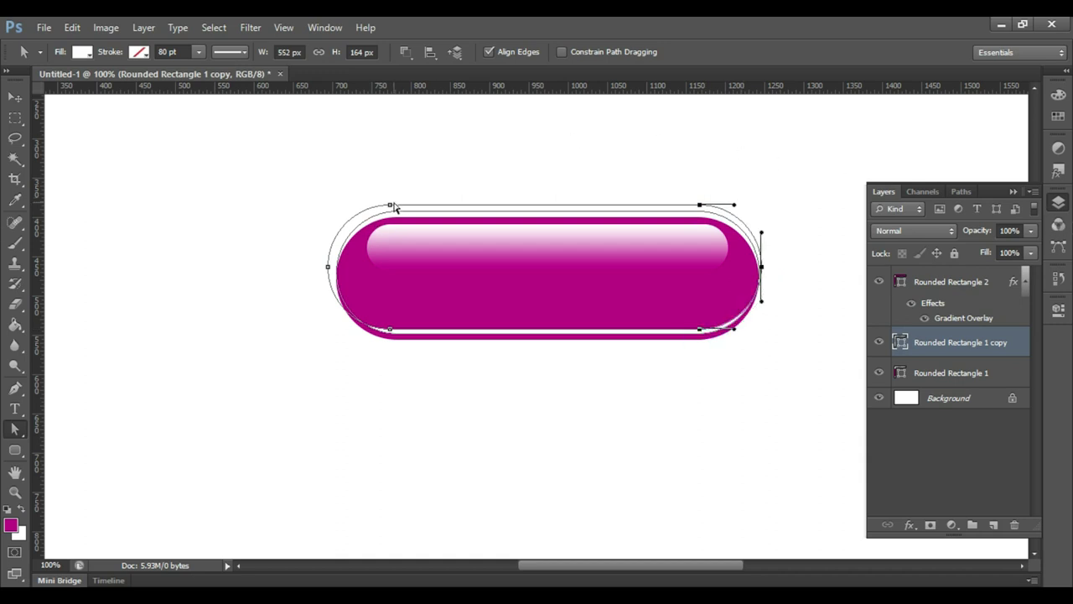
- Pull the left-side anchors in by 10 px, reaching 542 px wide, and hide the path
{"action": "left_click", "coordinate": [390, 204]}
{"action": "left_click", "coordinate": [327, 268]}
{"action": "left_click", "coordinate": [390, 330]}
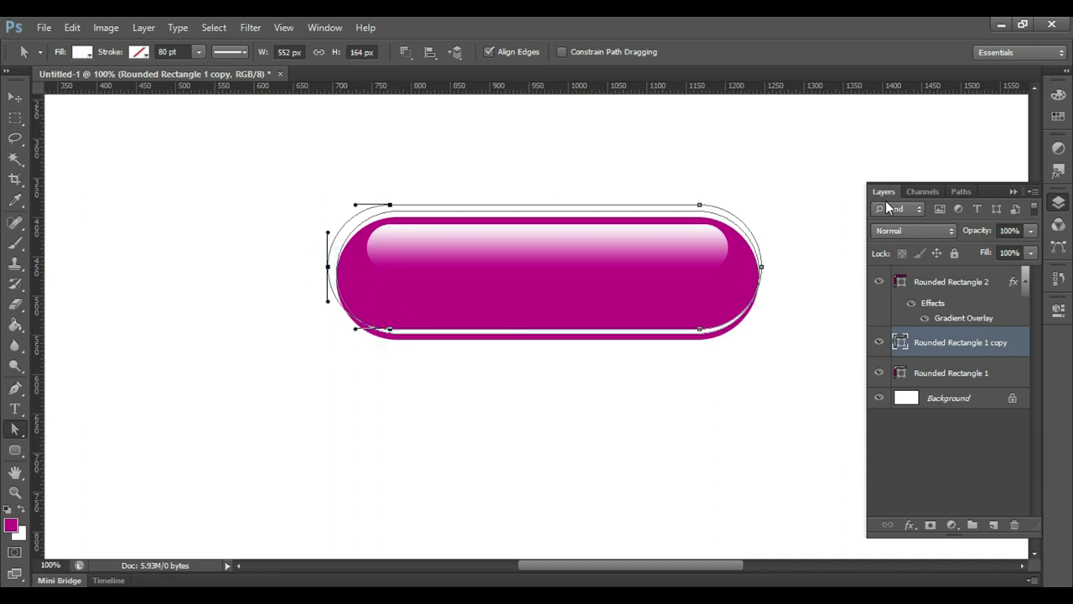
{"action": "key", "text": "shift+Right"}
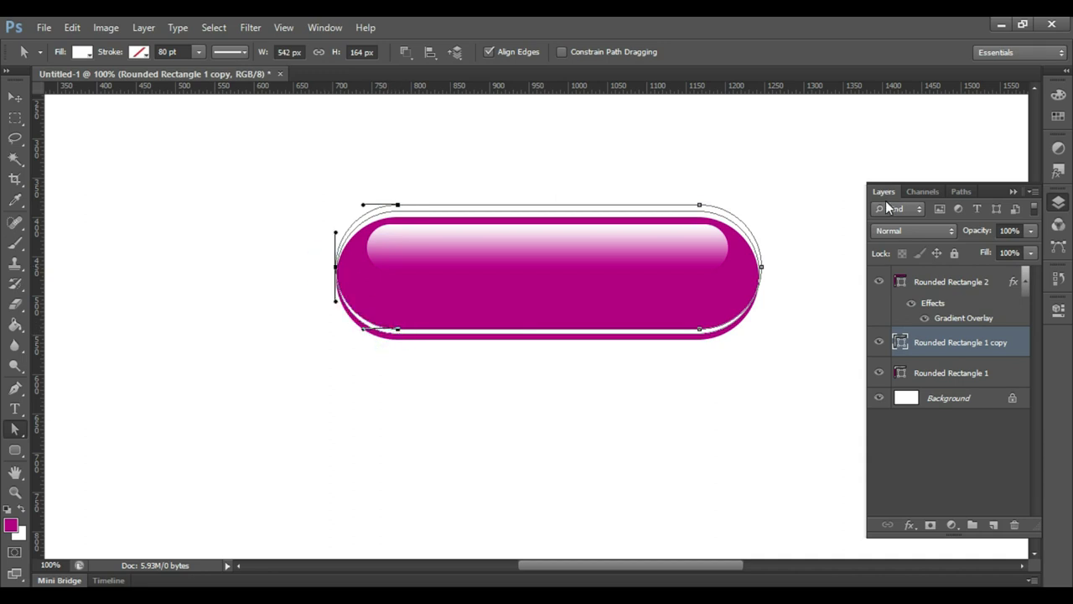
{"action": "key", "text": "Return"}
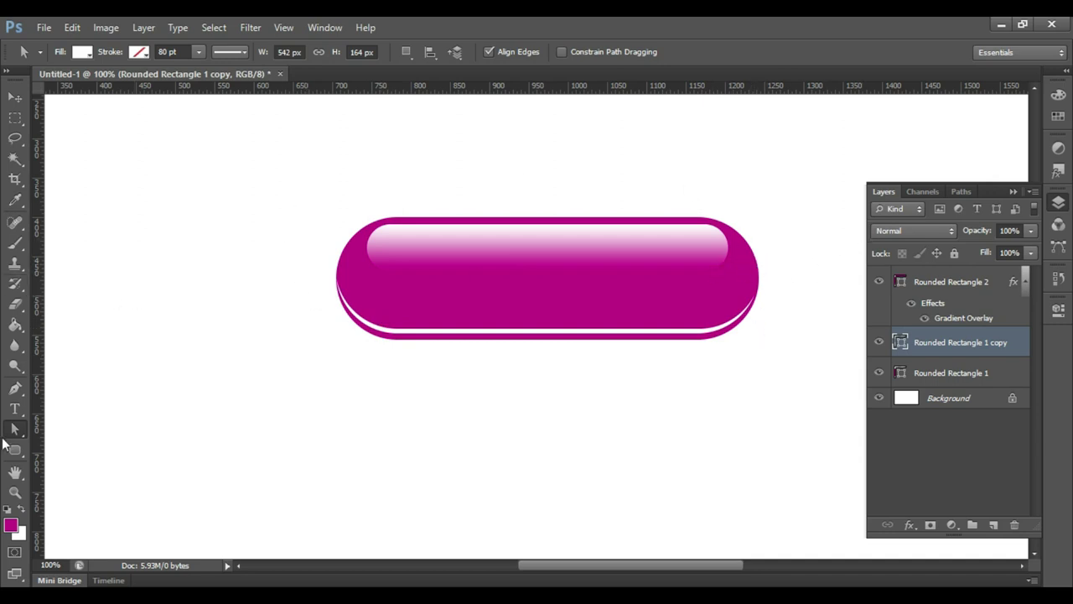
- Draw a red-filled rounded rectangle below the magenta button
{"action": "left_click", "coordinate": [17, 450]}
{"action": "left_click_drag", "start_coordinate": [388, 392], "coordinate": [768, 482]}
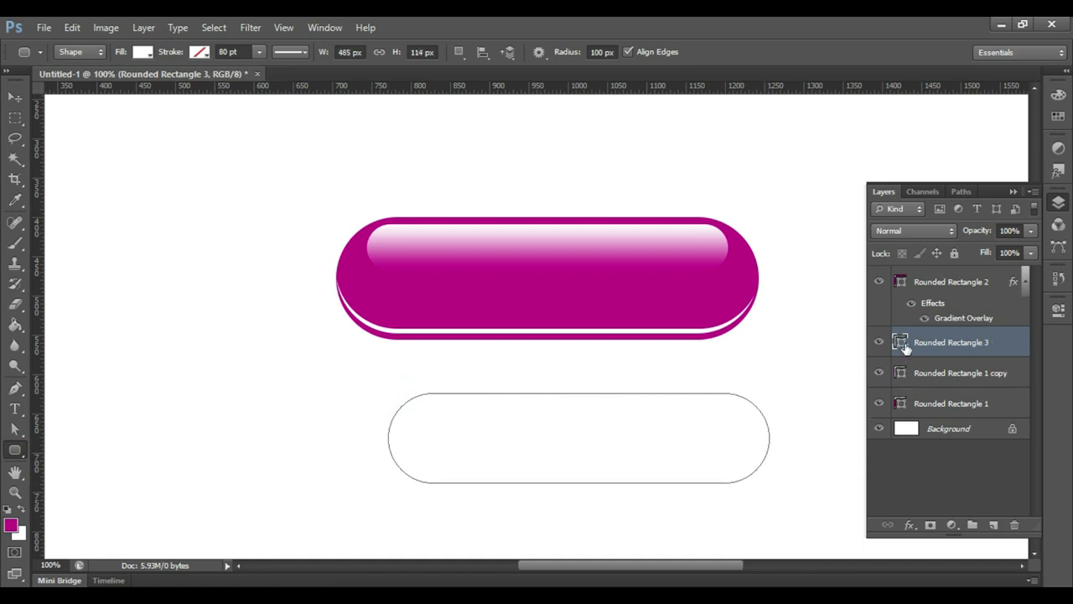
{"action": "double_click", "coordinate": [902, 342]}
{"action": "left_click", "coordinate": [378, 336]}
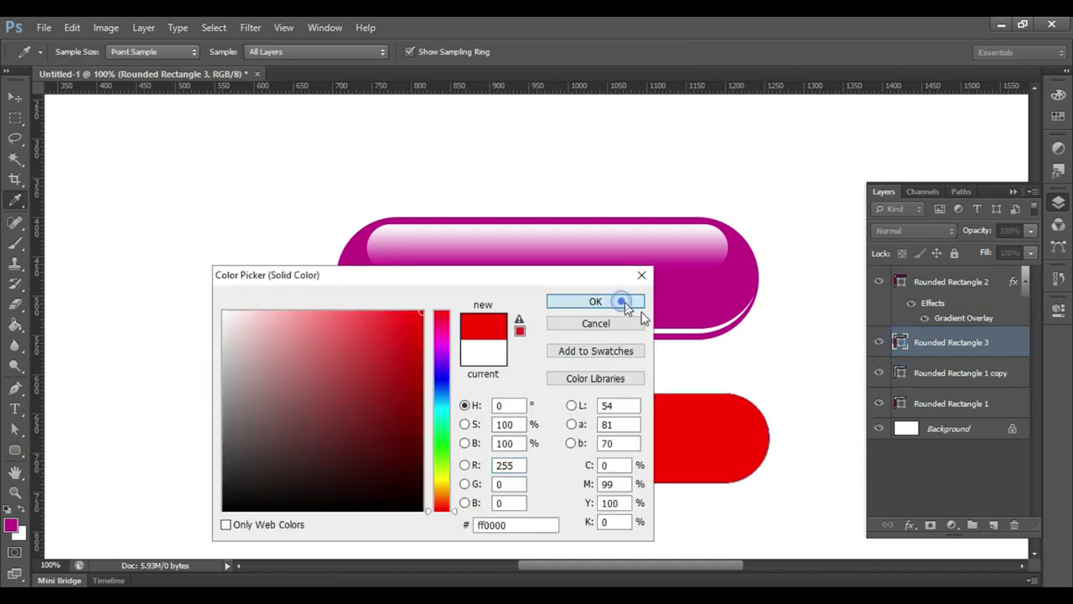
{"action": "left_click", "coordinate": [620, 300]}
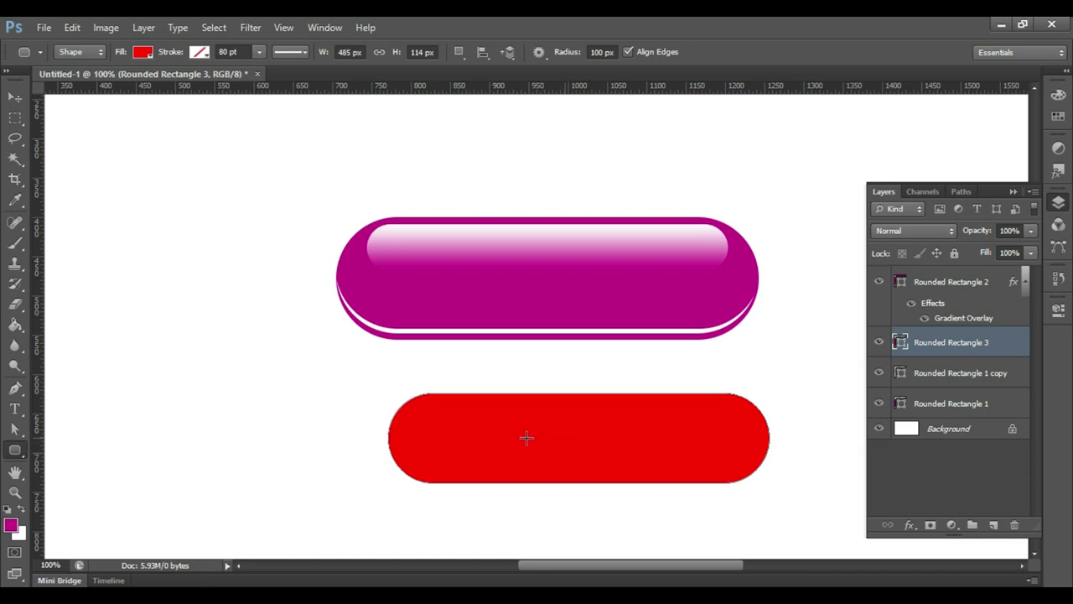
- Free-transform the red shape to about 37% width (179×114 px)
{"action": "key", "text": "ctrl+t"}
{"action": "left_click_drag", "start_coordinate": [769, 437], "coordinate": [529, 436]}
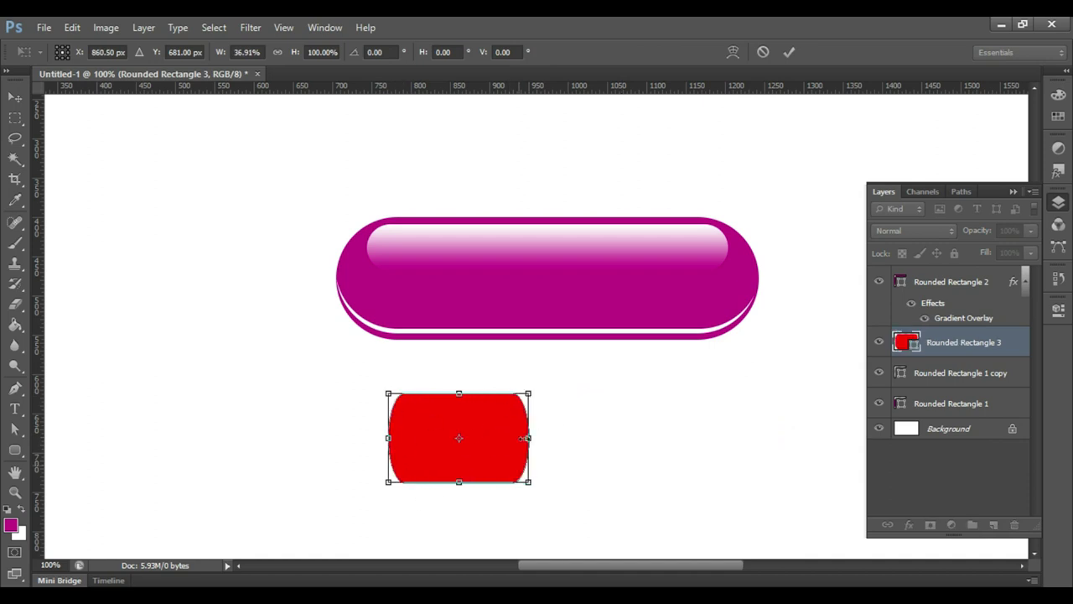
{"action": "left_click", "coordinate": [788, 53]}
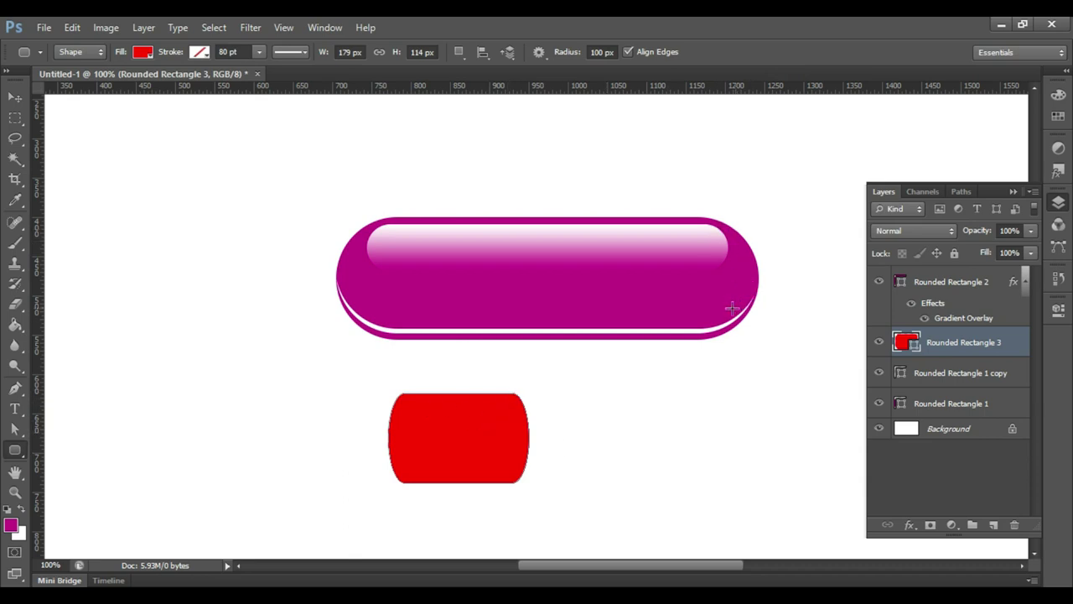
- Delete the red Rounded Rectangle 3 and select the Rounded Rectangle 1 layer
{"action": "left_click", "coordinate": [15, 98]}
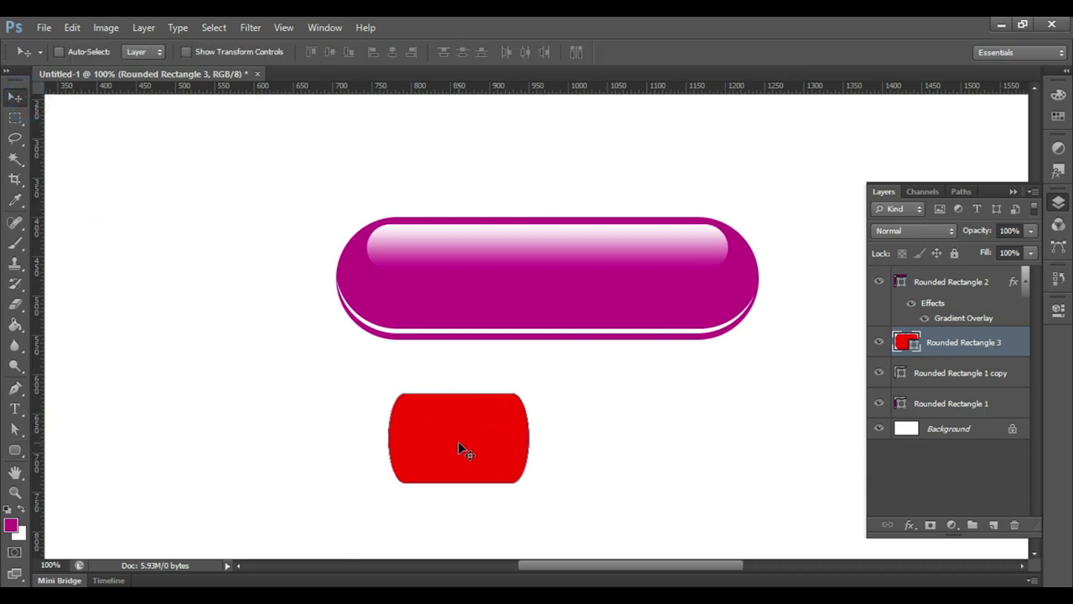
{"action": "key", "text": "Delete"}
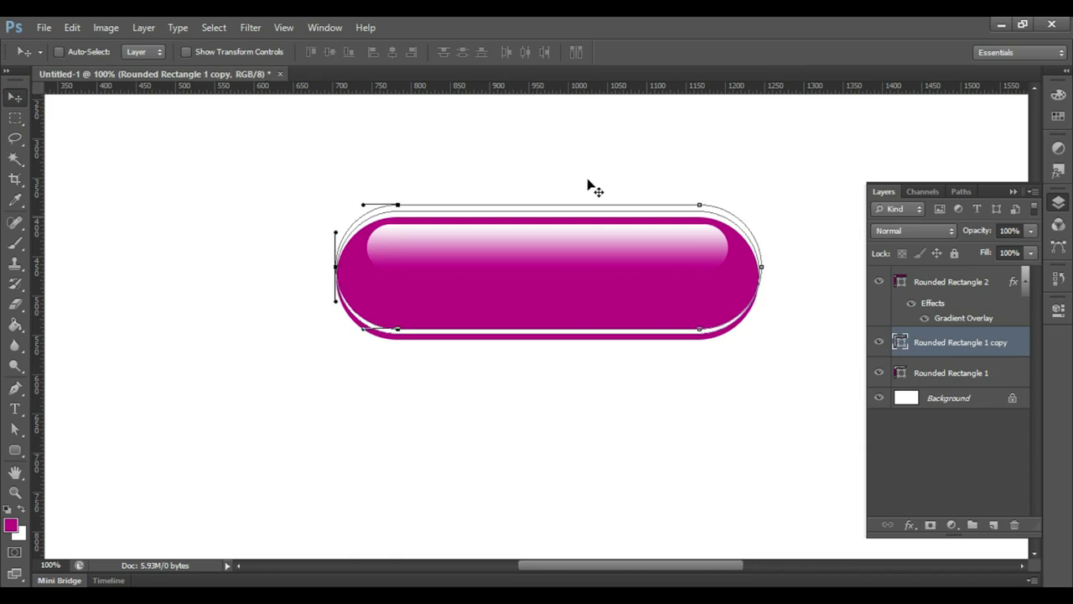
{"action": "left_click", "coordinate": [953, 374]}
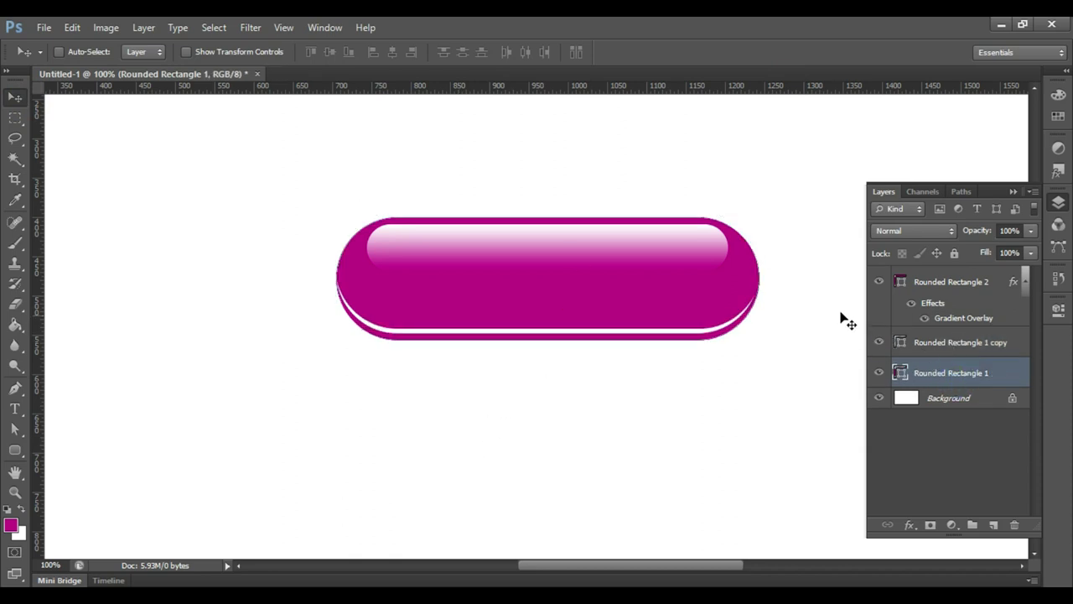
- Set the view zoom to 200% on the button
{"action": "key", "text": "ctrl+minus"}
{"action": "key", "text": "ctrl+plus"}
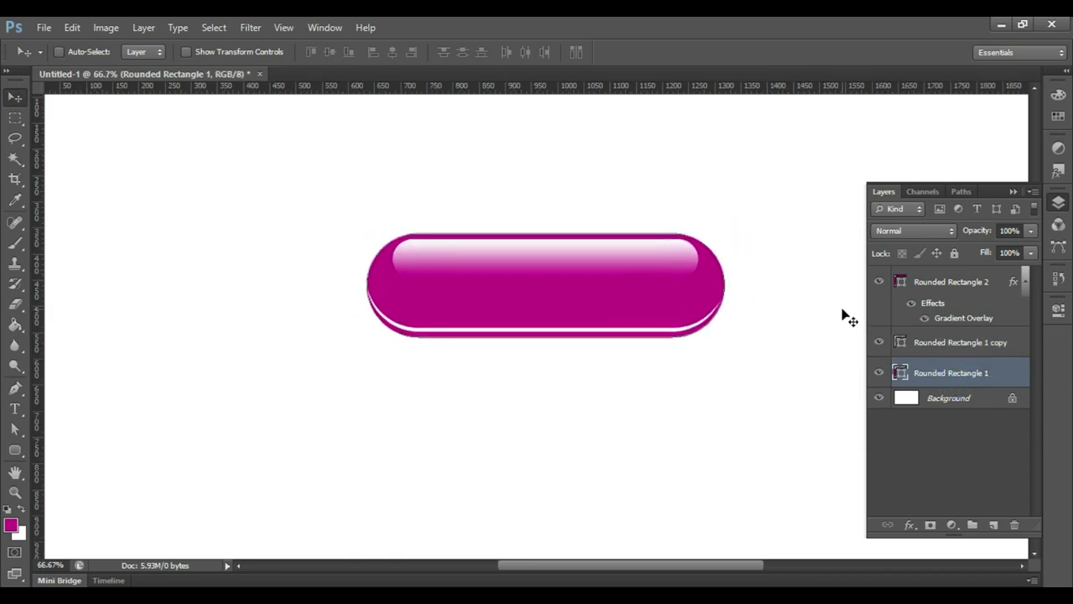
{"action": "key", "text": "ctrl+plus"}
{"action": "key", "text": "ctrl+minus"}
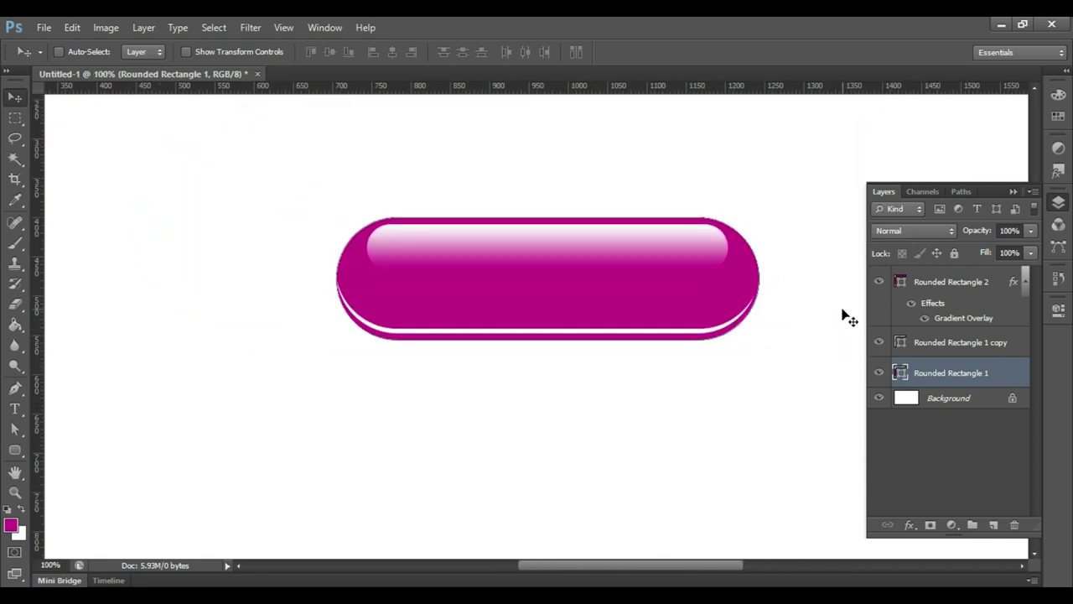
{"action": "key", "text": "ctrl+minus"}
{"action": "key", "text": "ctrl+plus"}
{"action": "key", "text": "ctrl+plus"}
{"action": "key", "text": "ctrl+plus"}
{"action": "key", "text": "ctrl+minus"}
{"action": "key", "text": "ctrl+minus"}
- Collapse the Layers panel
{"action": "left_click", "coordinate": [675, 250]}
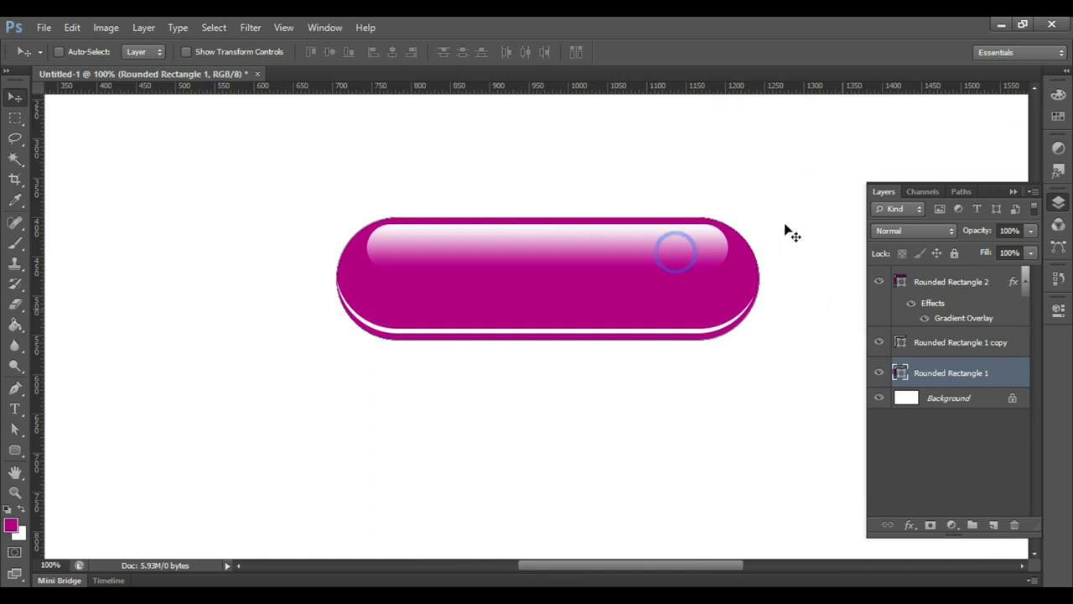
{"action": "left_click", "coordinate": [1012, 201]}
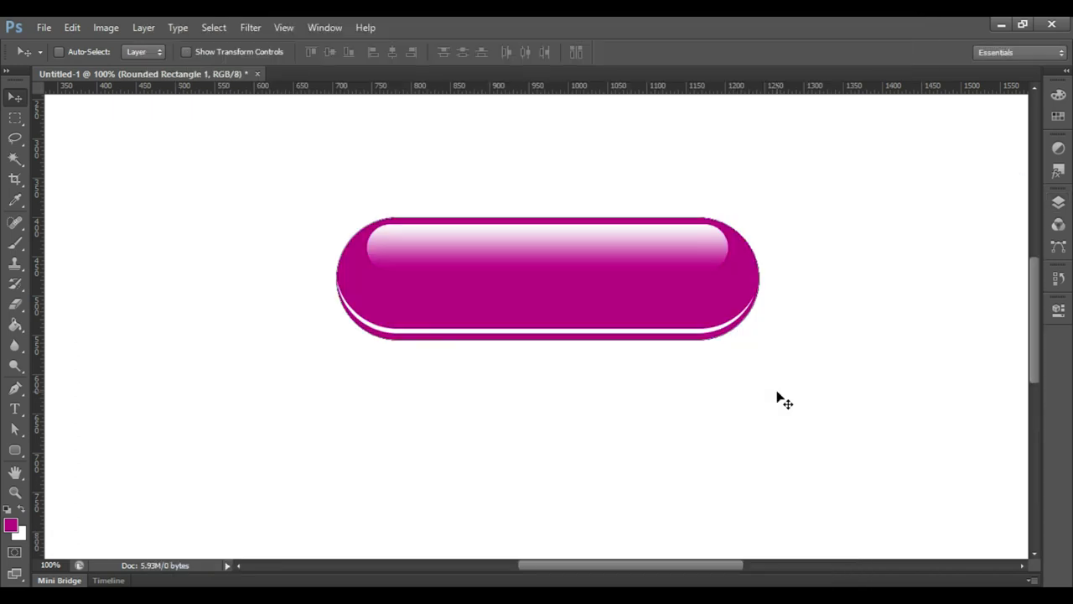
{"action": "left_click", "coordinate": [776, 397]}
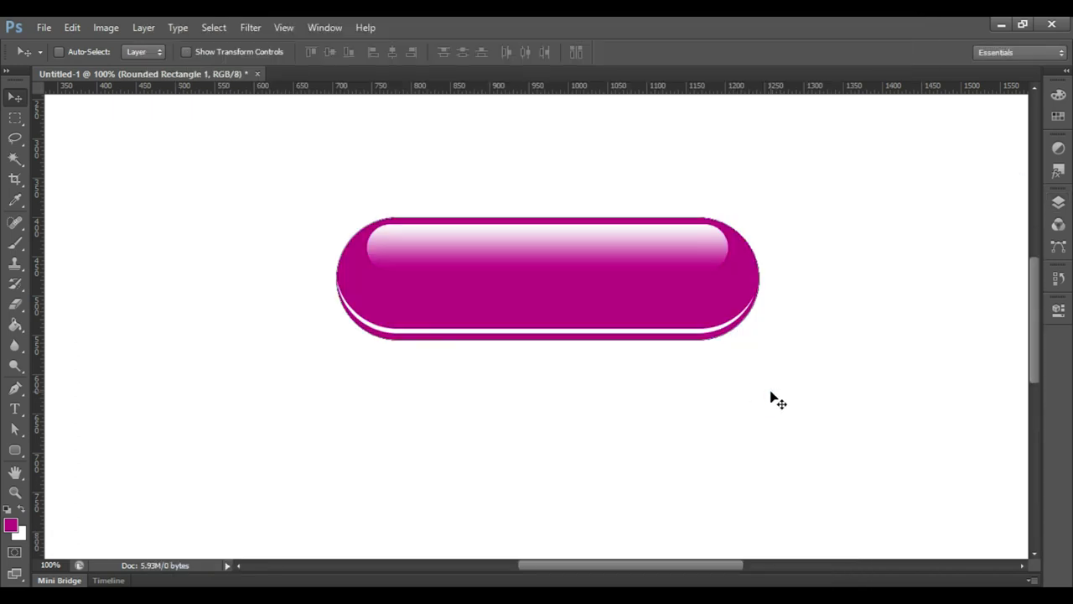